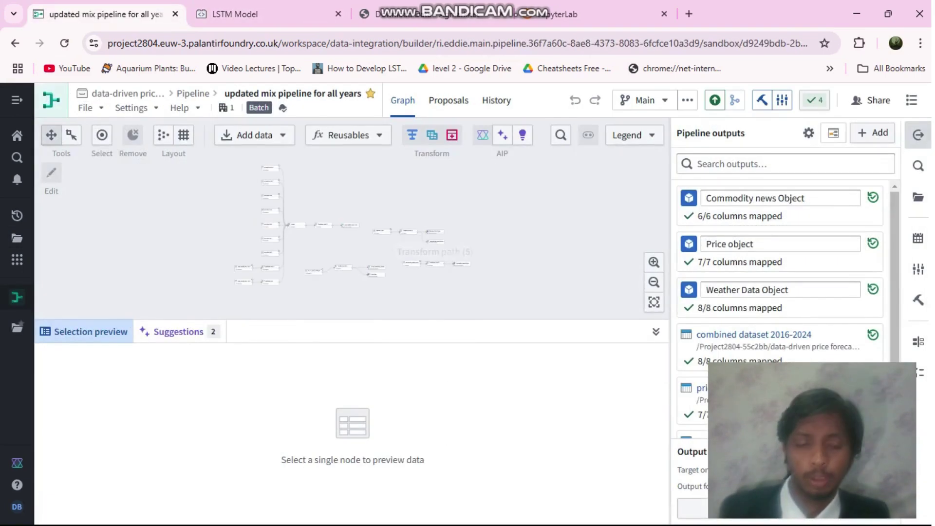
Step: Scroll up on the 'updated mix pipeline for all years' graph to see its outputs
scroll(360, 295, up, 3)
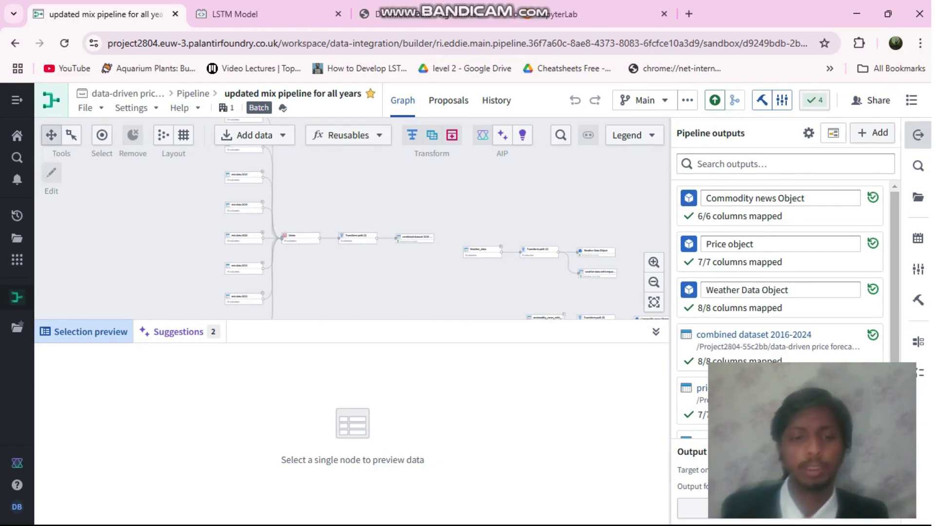
Step: Preview the Commodity news Object output, then return to the project's Files folder
scroll(346, 195, up, 1)
scroll(353, 219, up, 2)
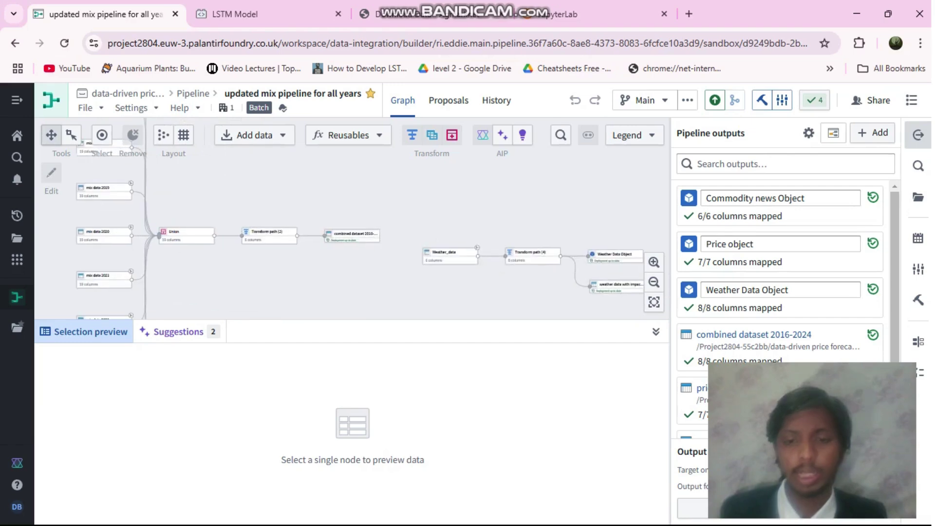
scroll(352, 220, down, 1)
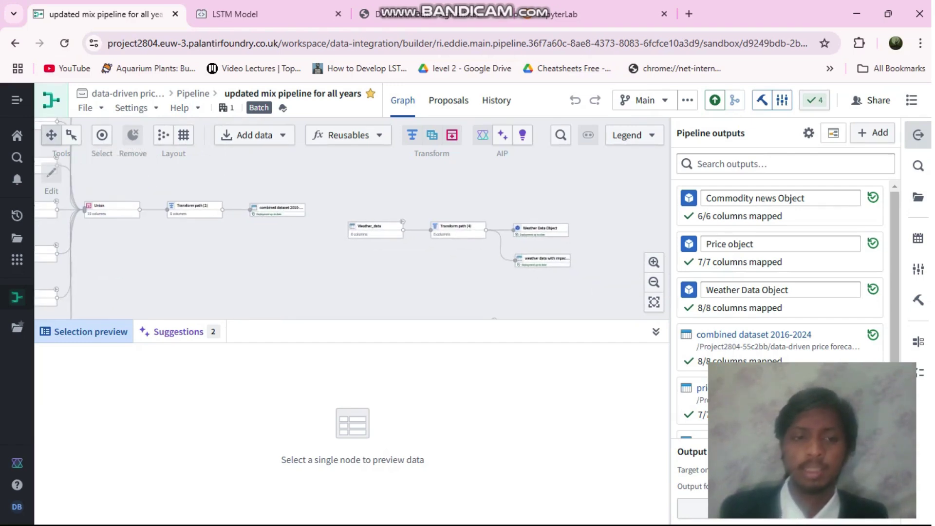
scroll(352, 219, down, 1)
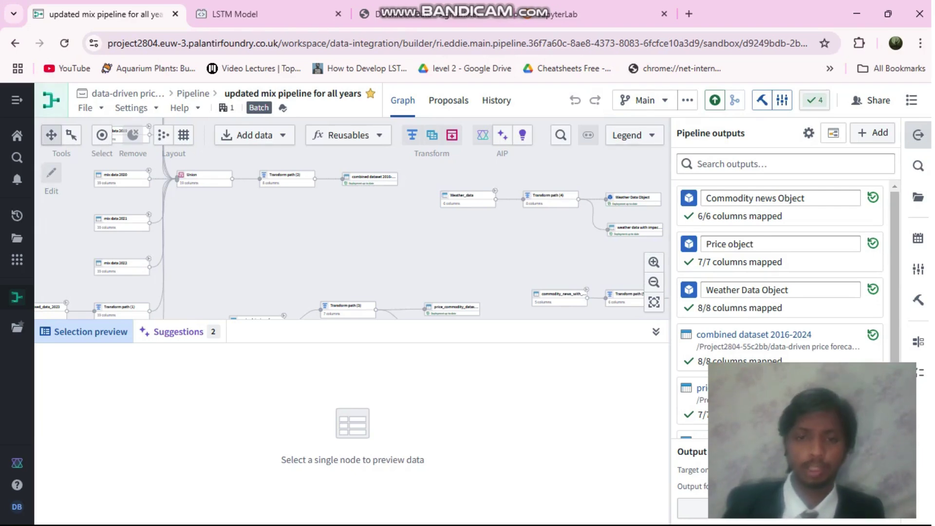
drag(341, 243, 182, 165)
click(556, 220)
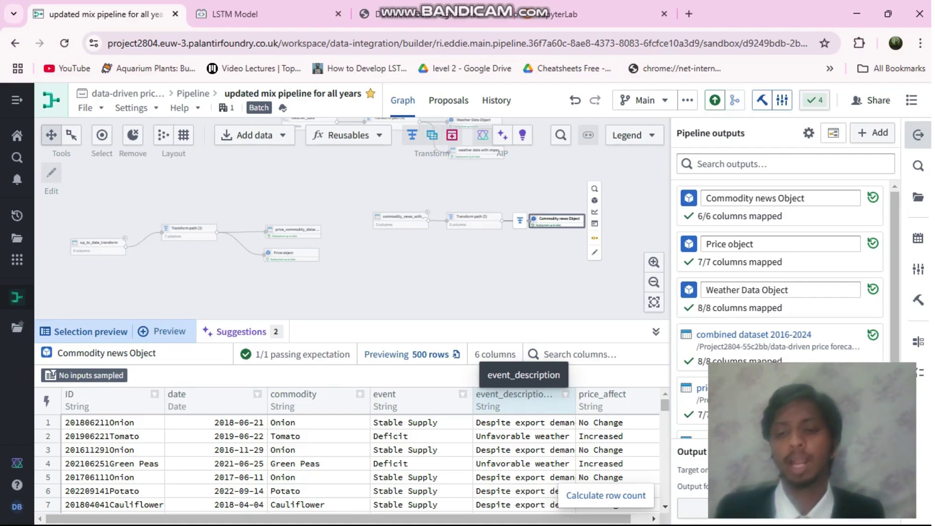
key(alt+Left)
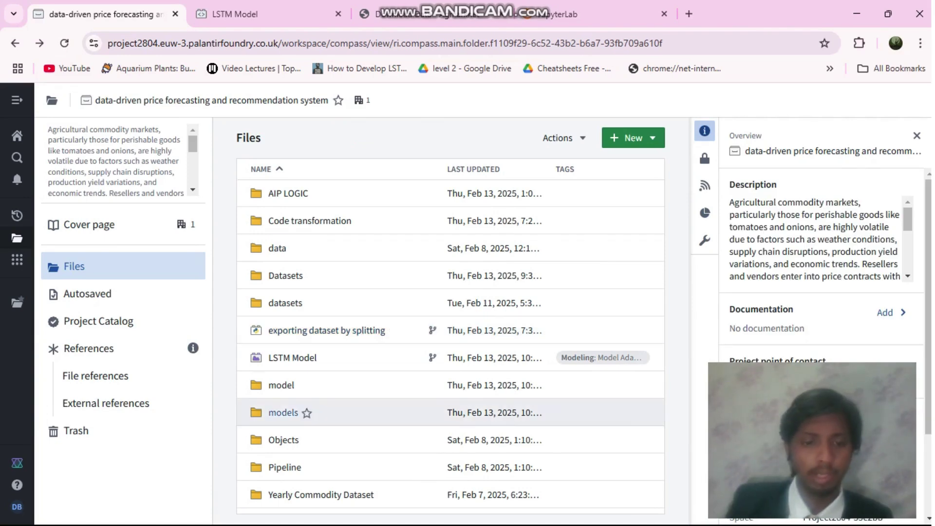
Step: Open the LSTM Model code repository from the project's Files list
click(292, 357)
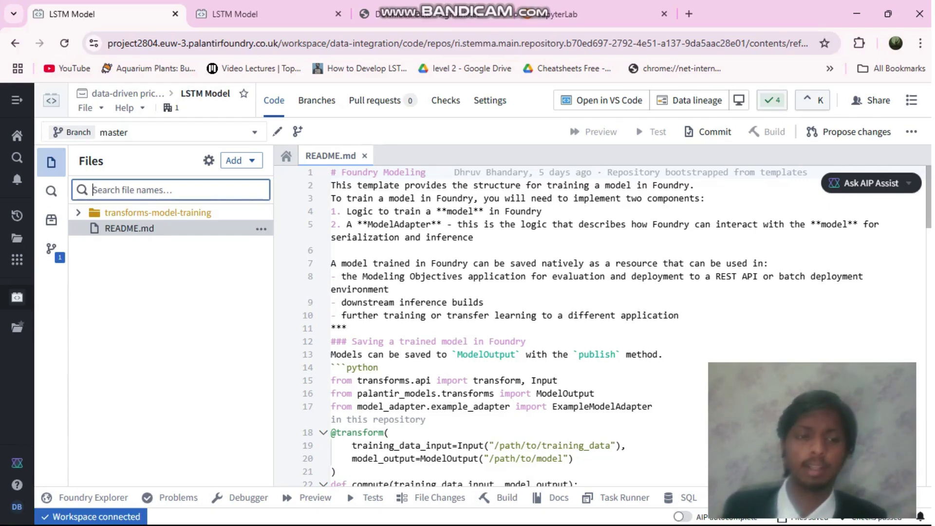
Step: Open Train_Test_split.py, model_training.py and feature_engineering.py from the model_training folder
click(163, 307)
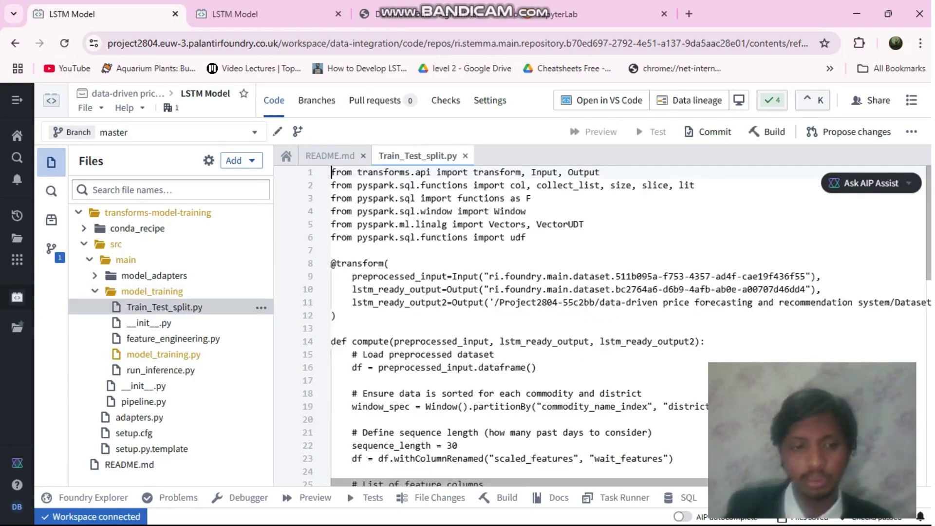
click(163, 354)
click(172, 338)
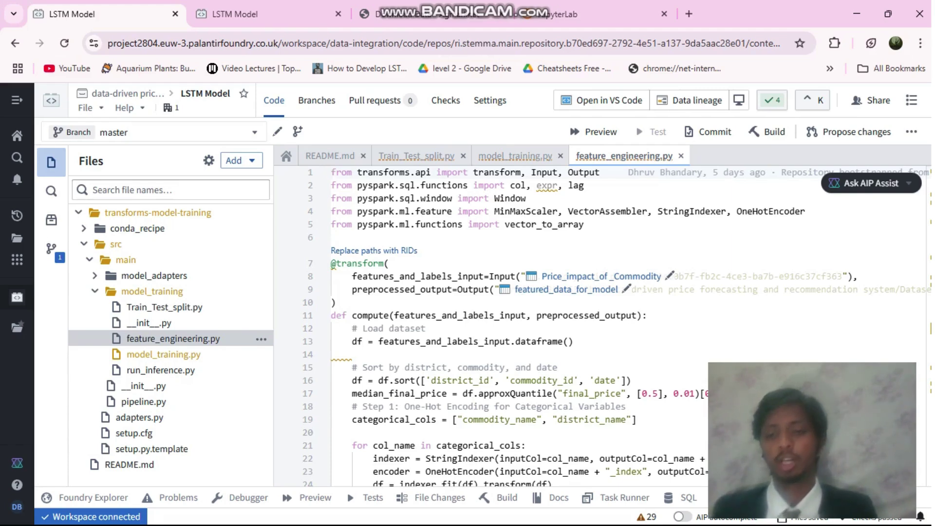
Step: Review the LSTM 33 (1).ipynb cells in JupyterLab, then return to the LSTM Model repository
click(468, 14)
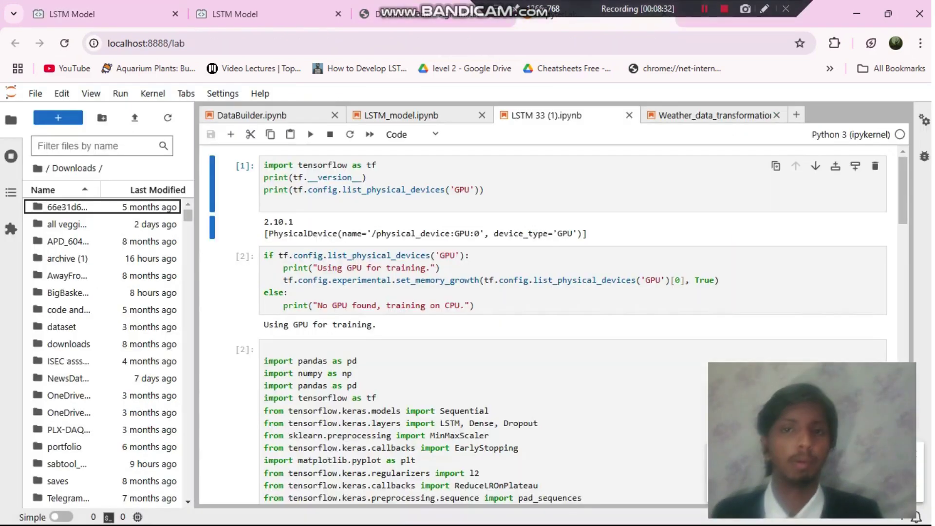
scroll(550, 331, down, 3)
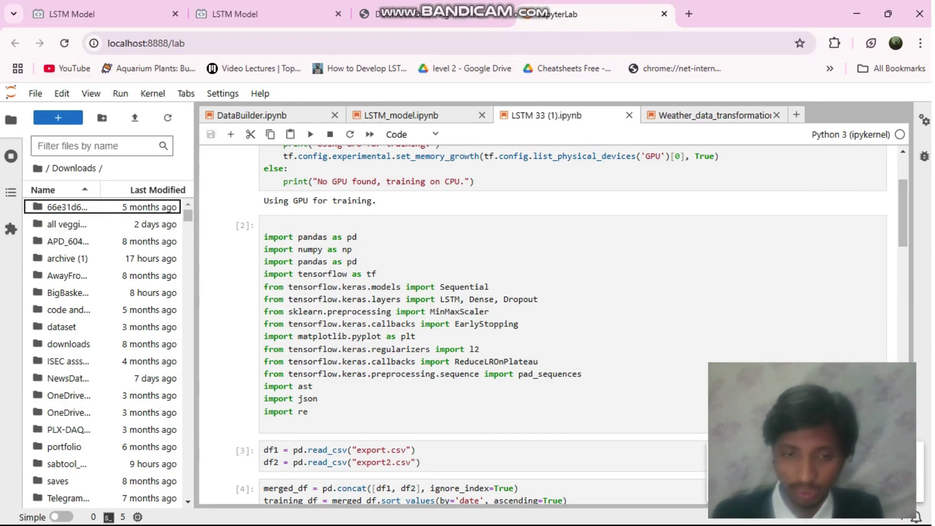
scroll(543, 321, down, 2)
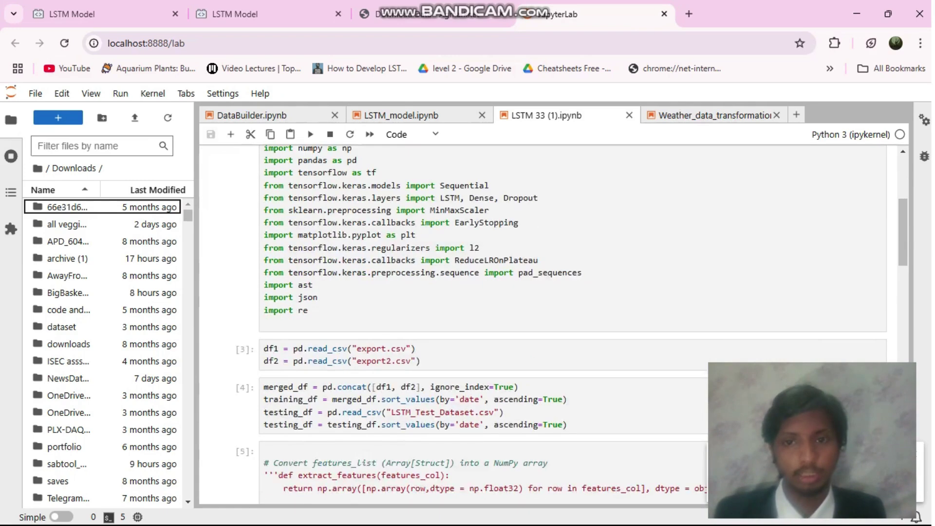
scroll(543, 321, down, 1)
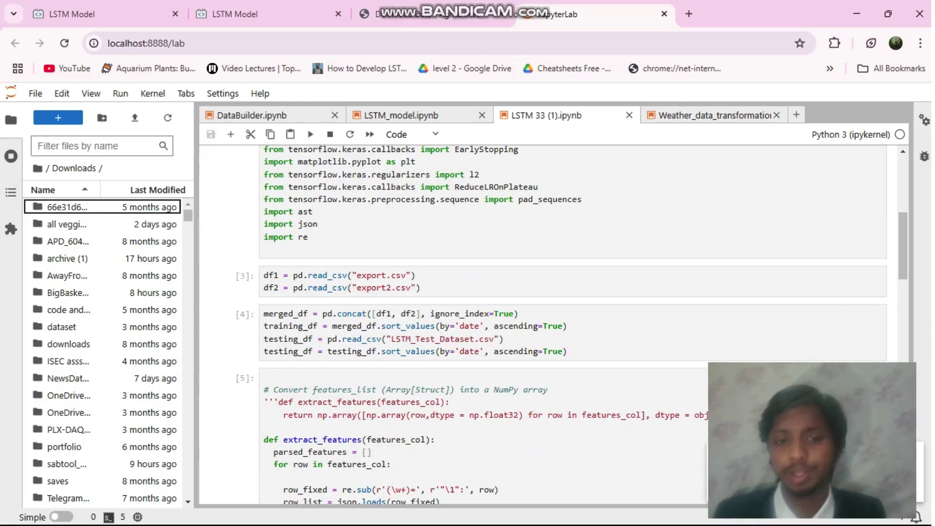
scroll(543, 322, down, 2)
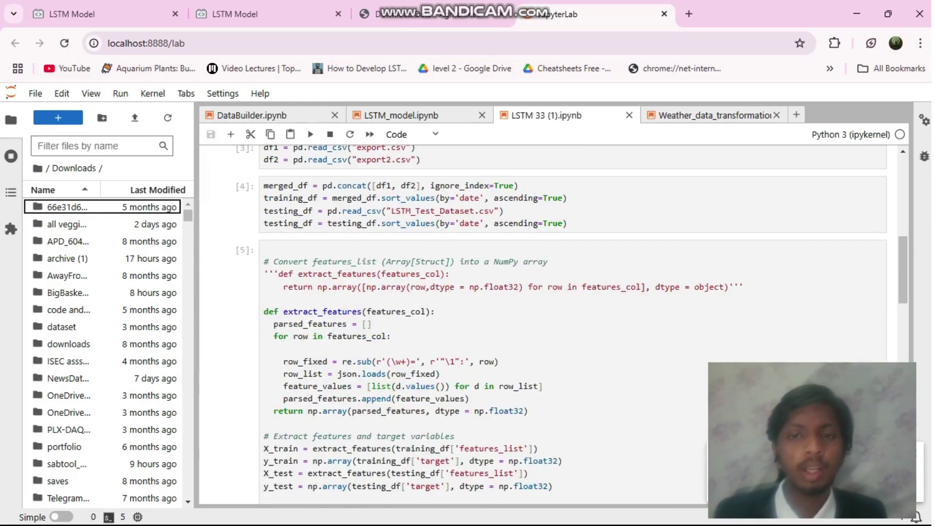
scroll(543, 322, up, 5)
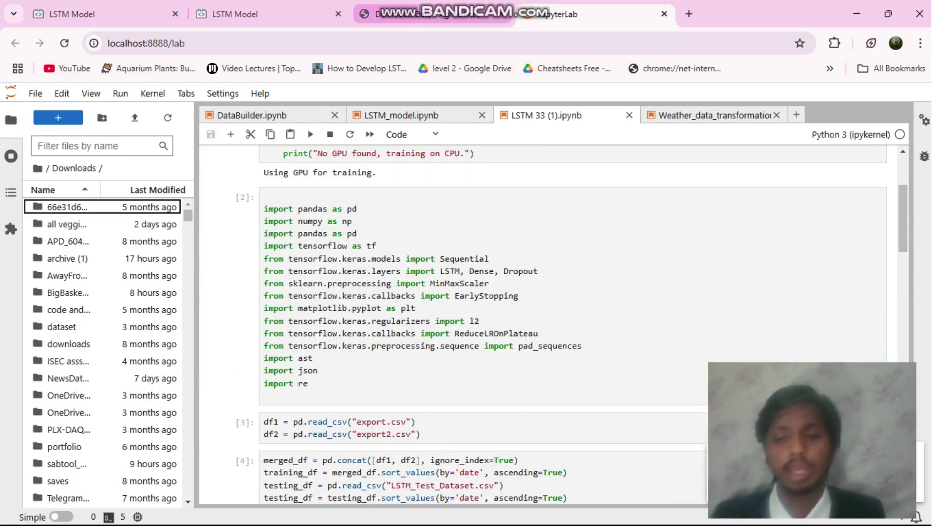
mouse_move(434, 14)
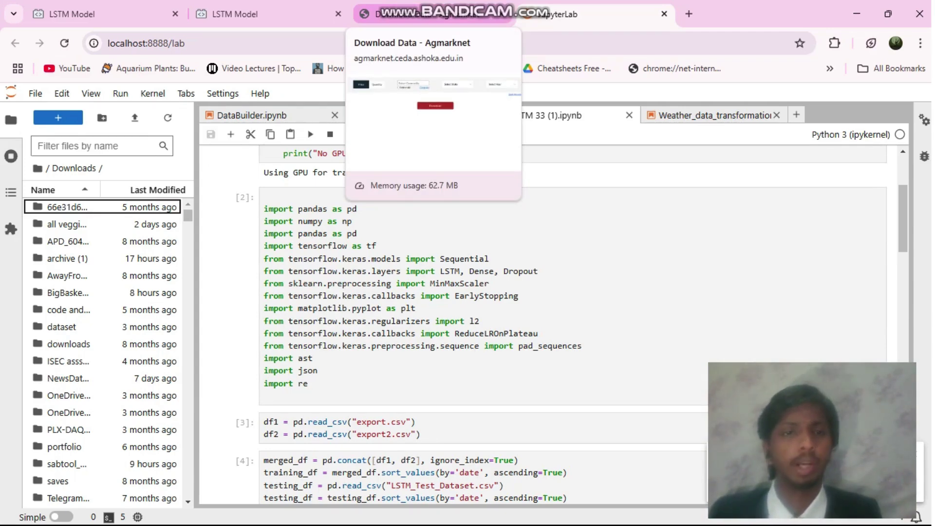
click(235, 13)
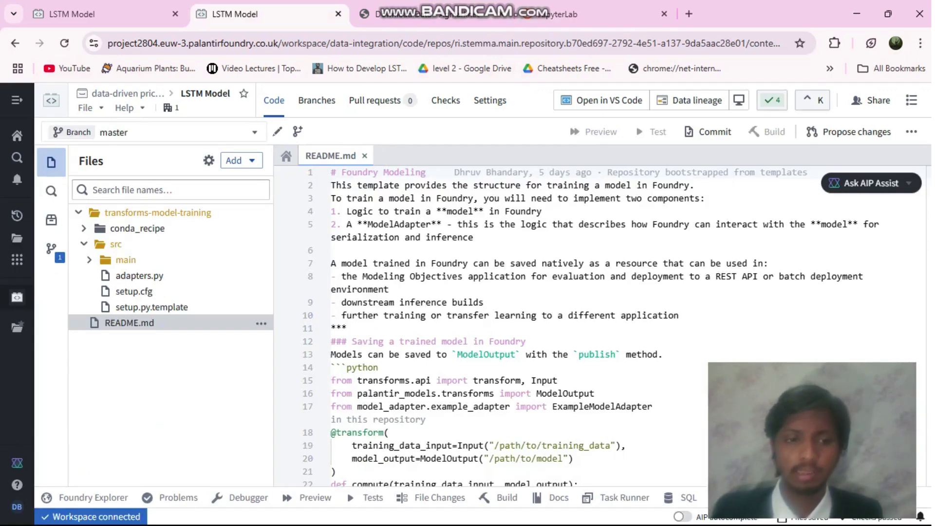
Step: Preview run_inference.py from main/model_training, see the FileNotFoundError, and go back
click(90, 260)
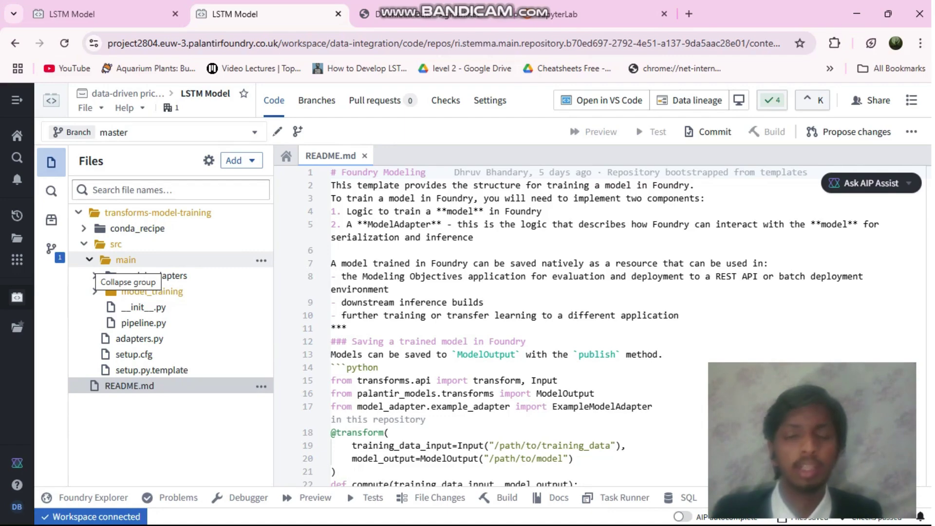
click(95, 292)
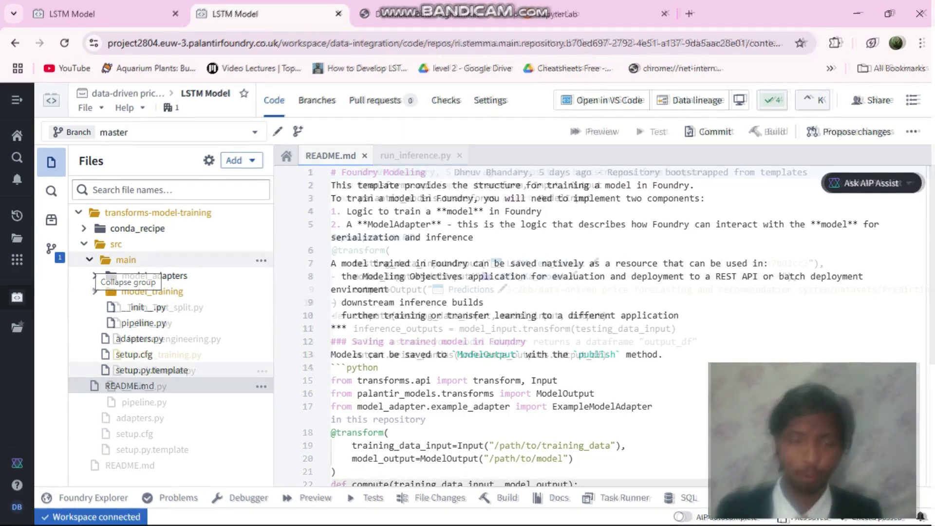
click(161, 370)
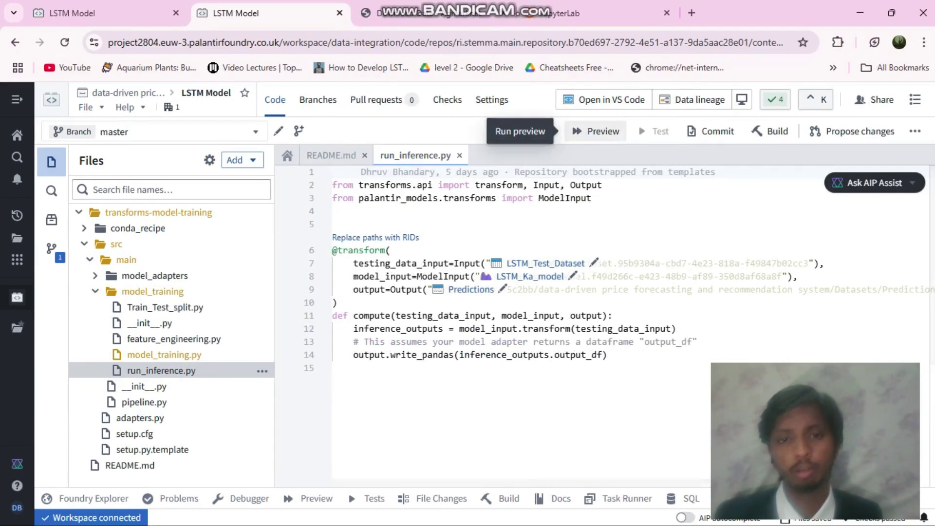
click(594, 131)
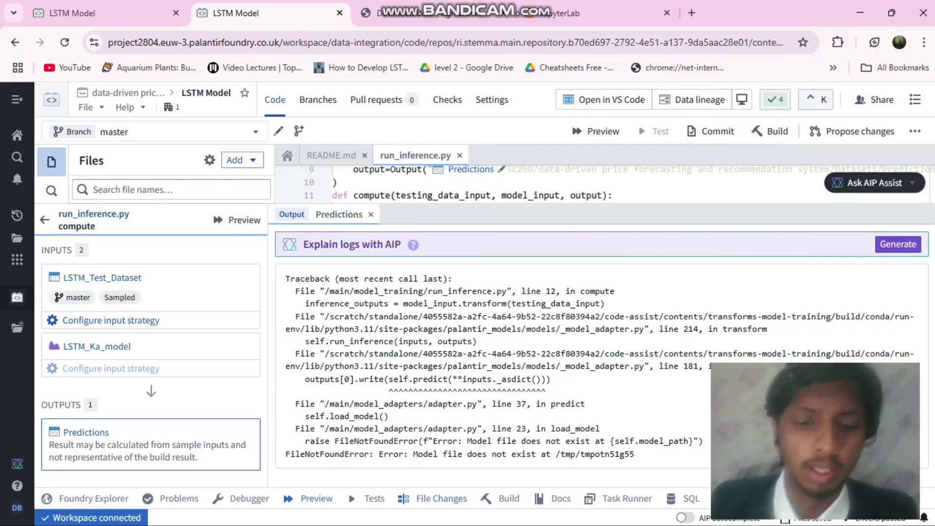
key(alt+Left)
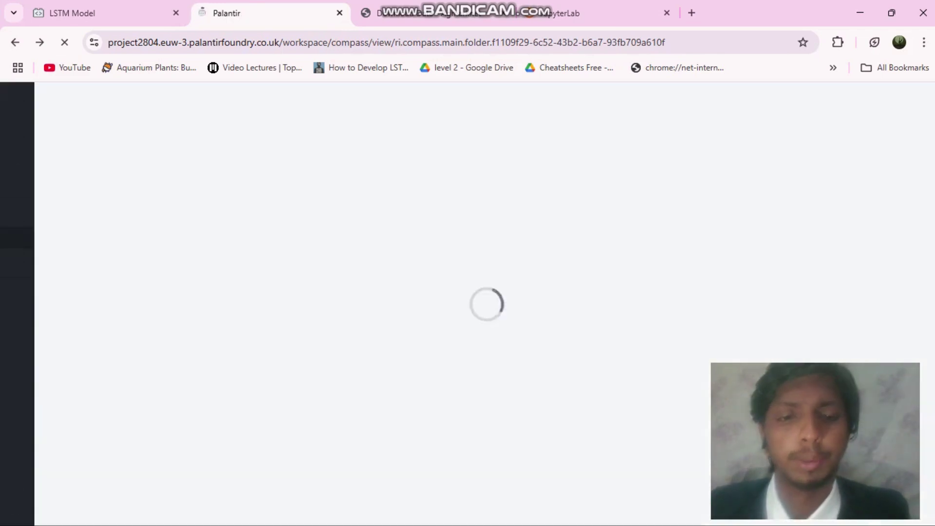
Step: Run a preview of the Logic for news logic with a pasted headline input
key(alt+Right)
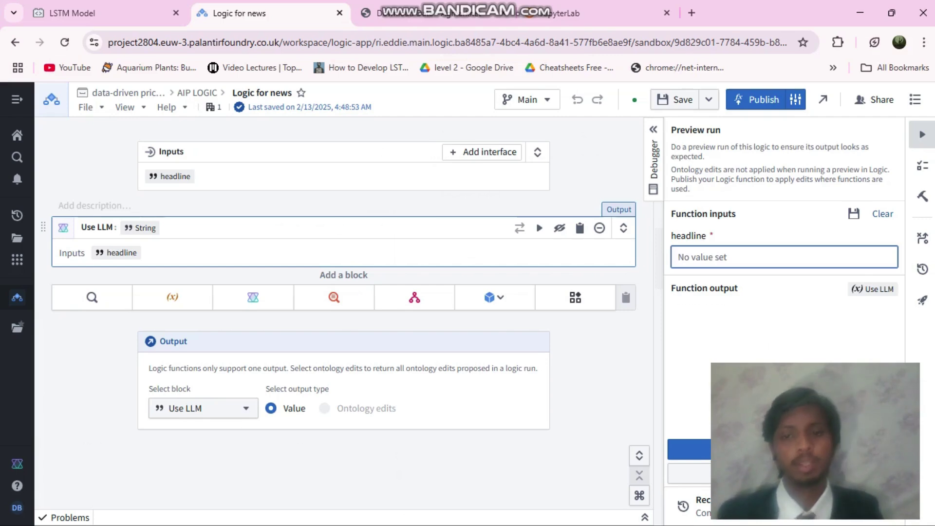
text(India imposes export bans)
key(ctrl+Return)
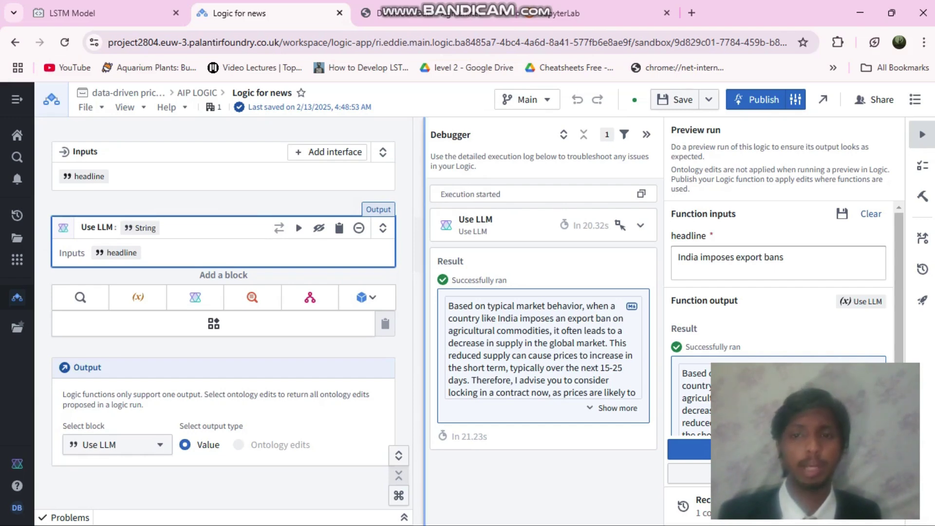
Step: Hide the debugger panel and return to the AIP LOGIC folder
drag(425, 292, 492, 292)
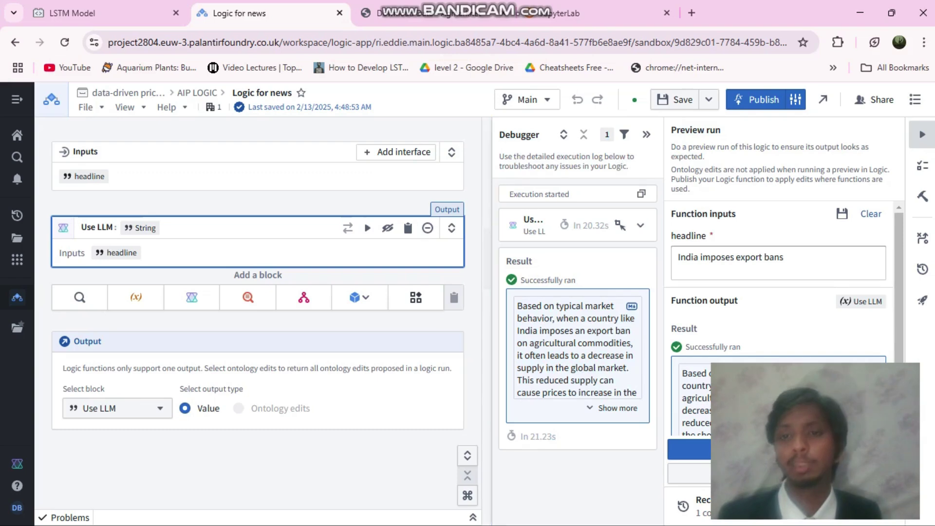
click(647, 134)
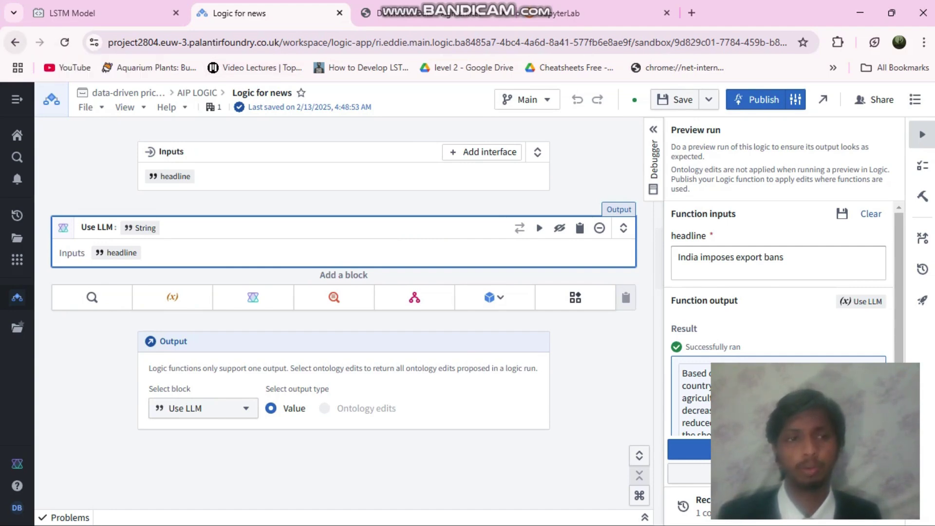
click(16, 42)
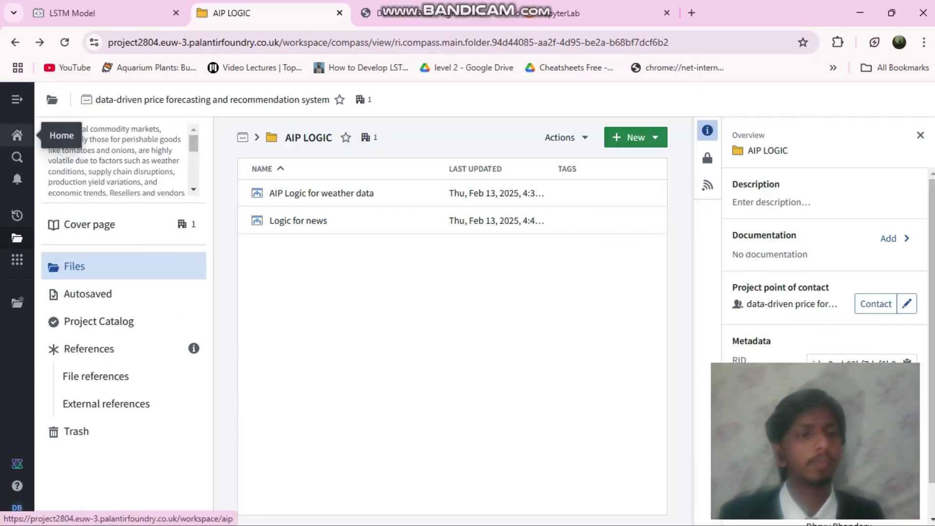
Step: From Home, open the UCL analysis project's Jupyter workspace
click(17, 135)
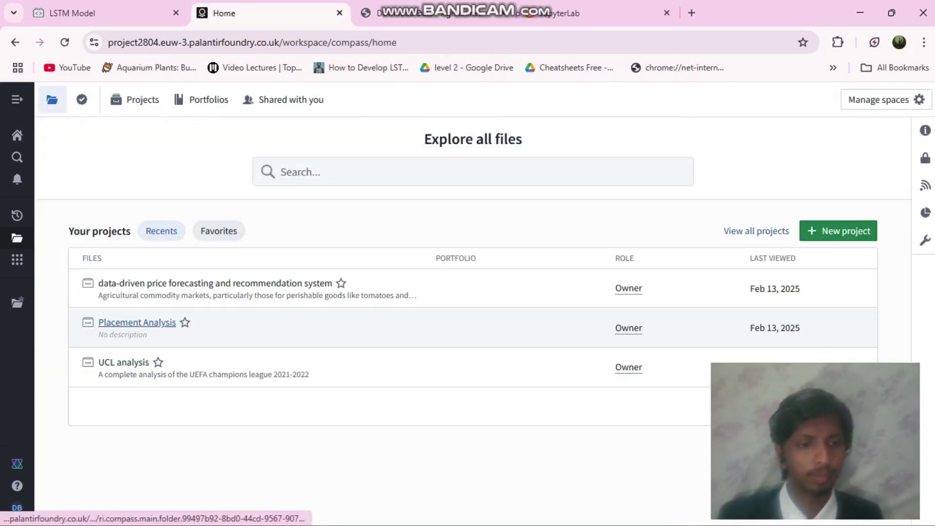
click(125, 363)
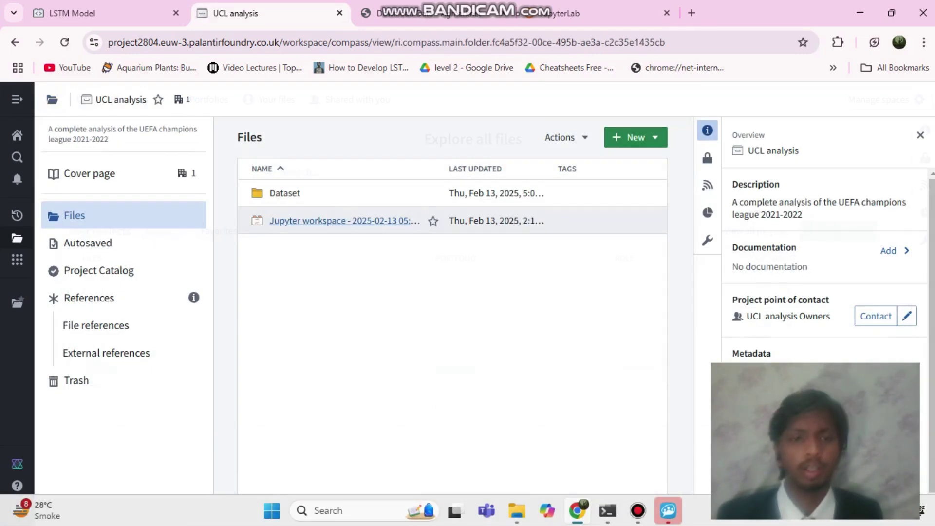
click(345, 220)
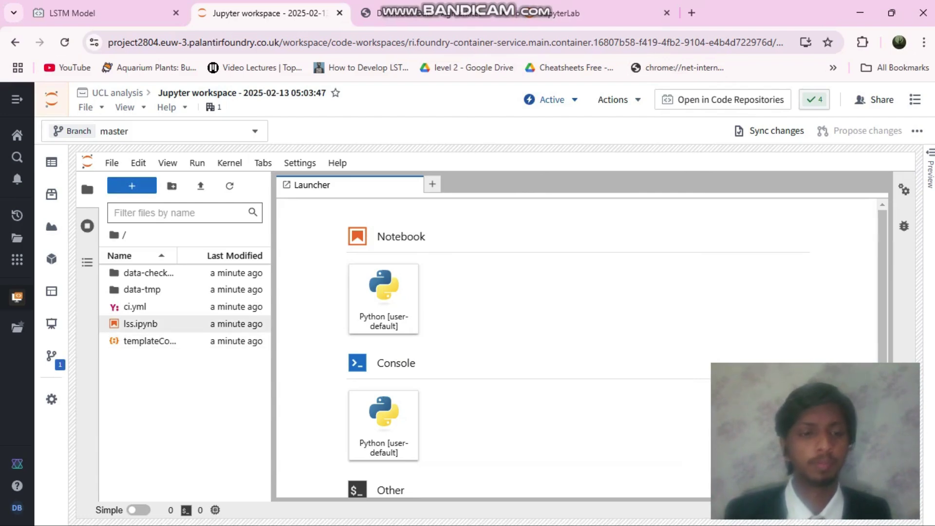
Step: Open lss.ipynb and scroll to the top-5 fouls bar chart and pie-chart cell [99]
click(140, 324)
double_click(140, 324)
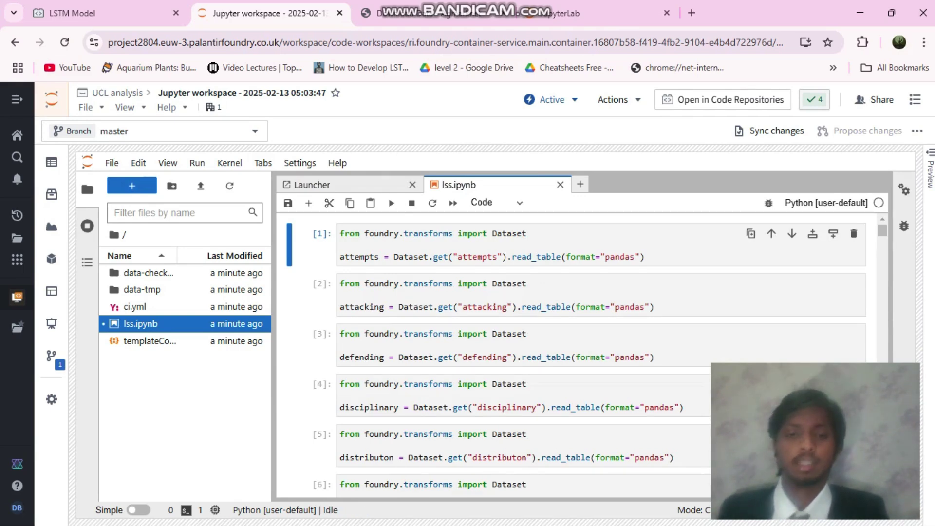
scroll(584, 356, down, 15)
scroll(584, 356, down, 7)
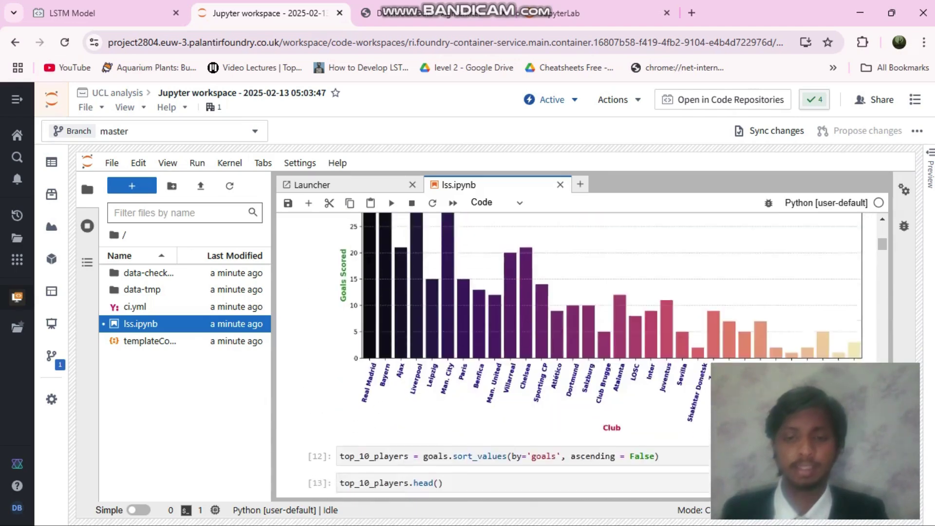
scroll(584, 356, up, 3)
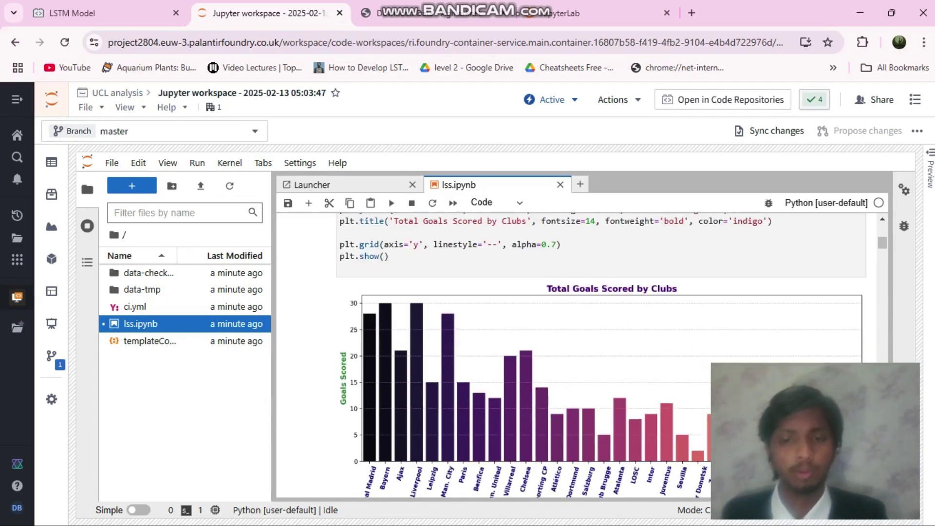
scroll(584, 356, down, 15)
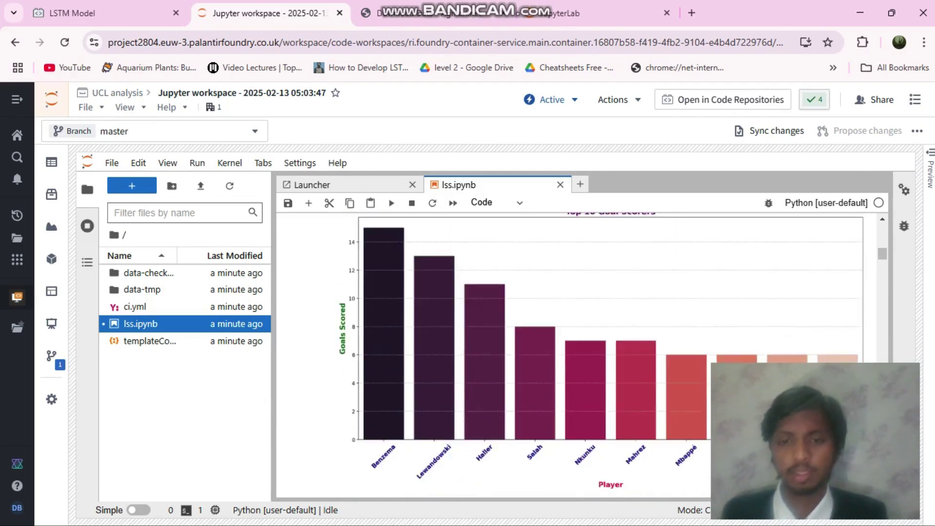
scroll(585, 355, up, 1)
scroll(584, 356, down, 3)
scroll(584, 355, down, 3)
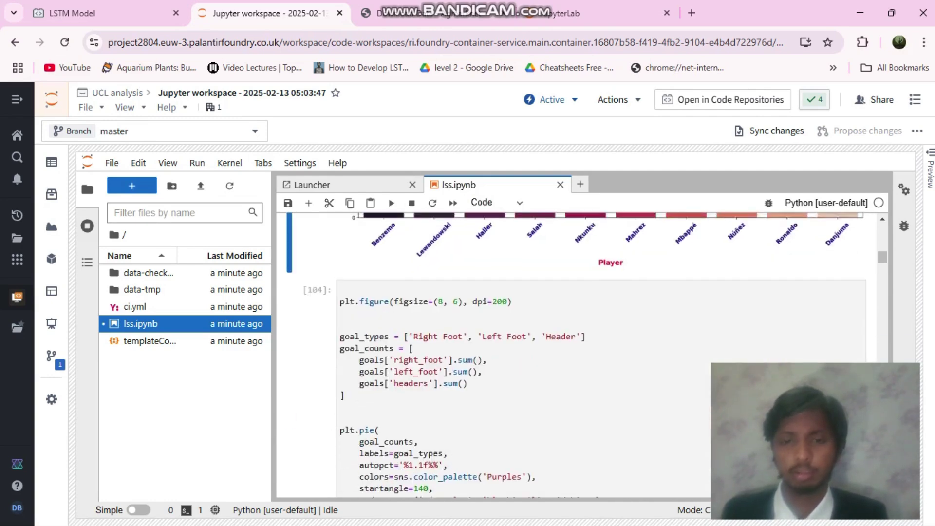
scroll(584, 356, down, 3)
scroll(584, 355, down, 6)
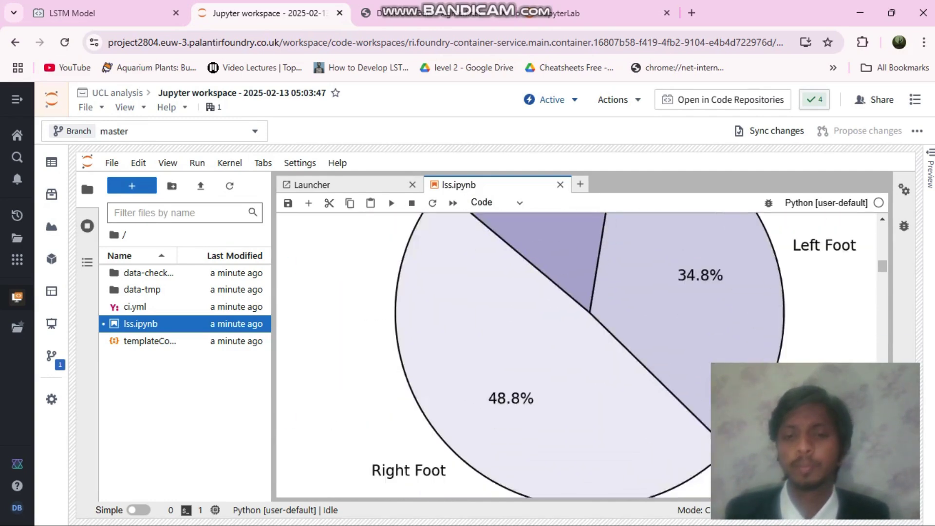
scroll(585, 356, down, 12)
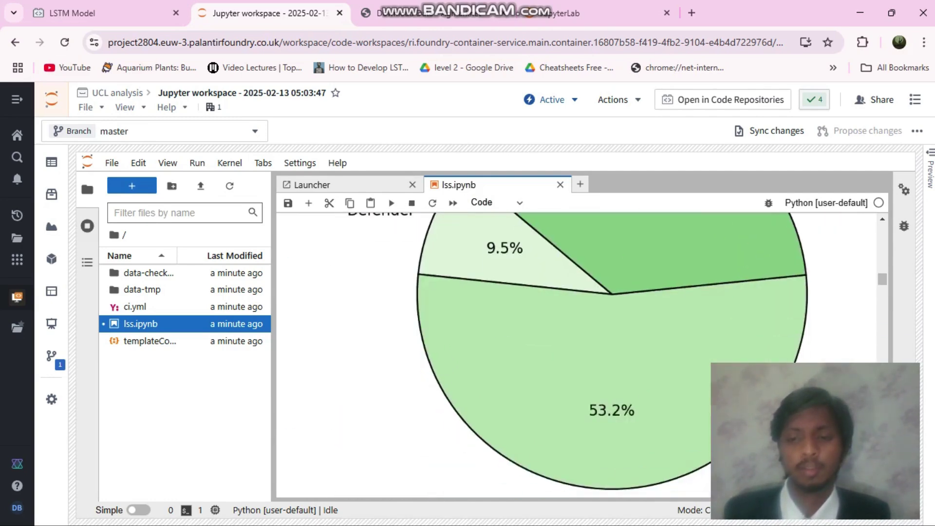
scroll(585, 355, down, 20)
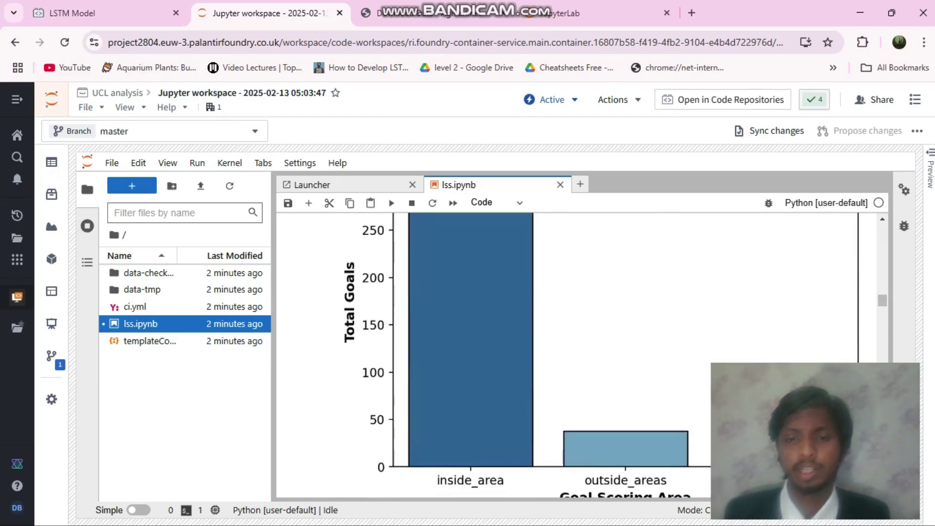
scroll(585, 355, down, 20)
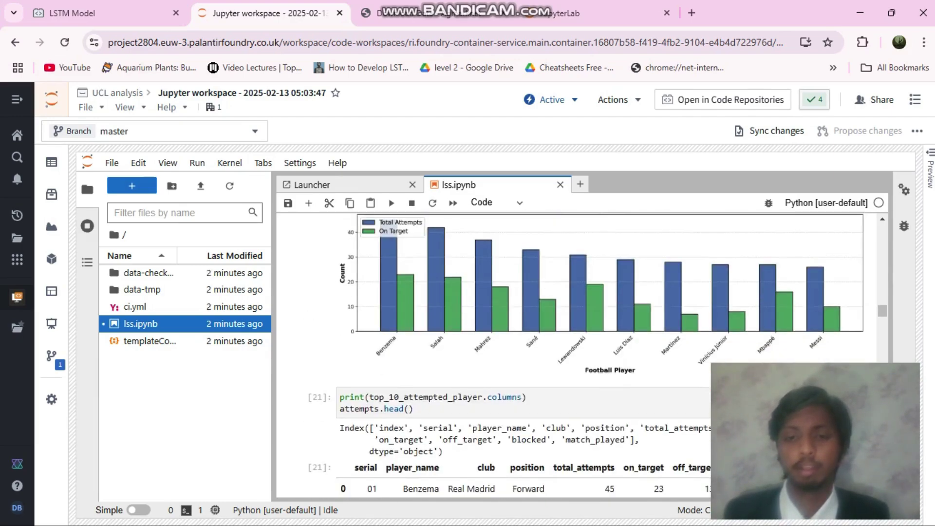
scroll(584, 355, down, 15)
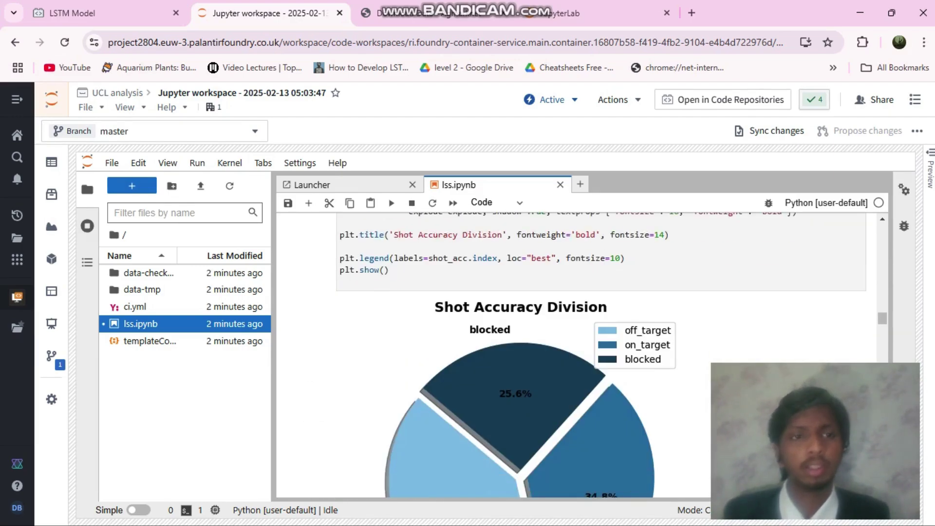
scroll(584, 355, down, 7)
scroll(585, 355, down, 10)
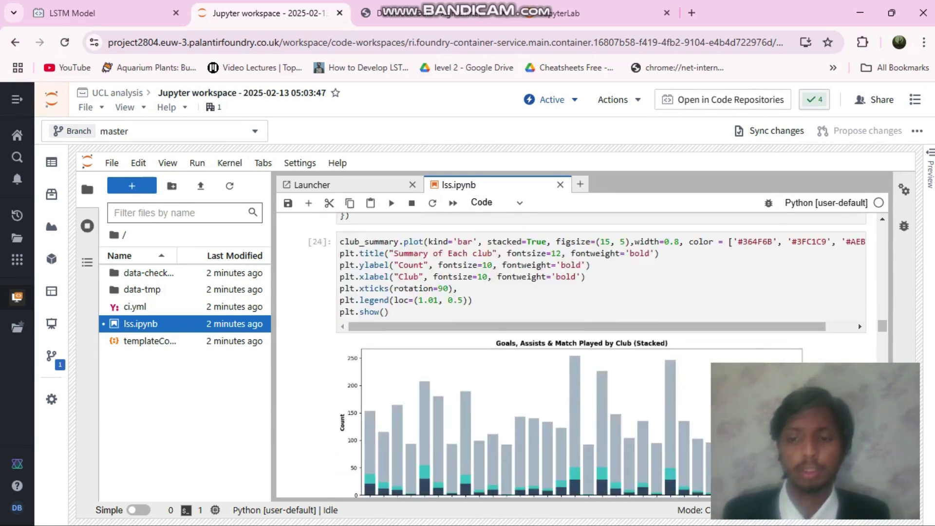
scroll(584, 355, down, 3)
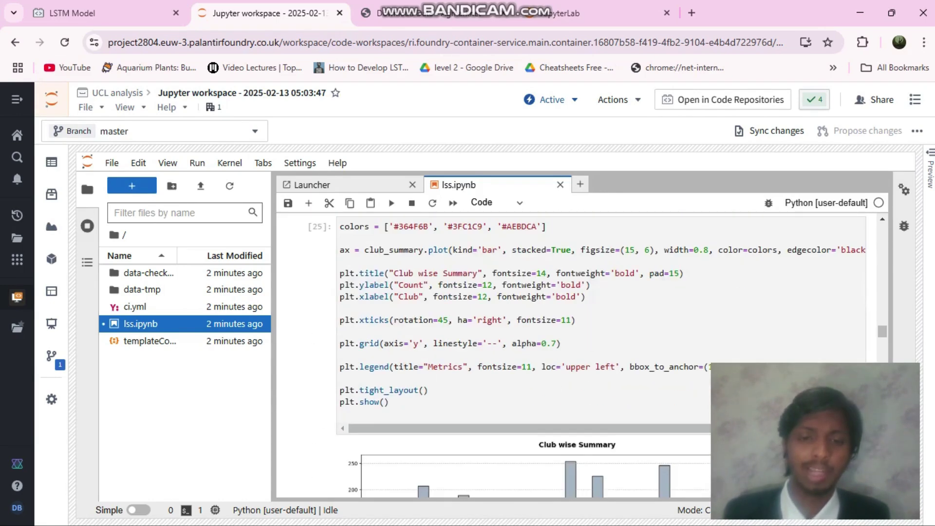
scroll(584, 355, down, 3)
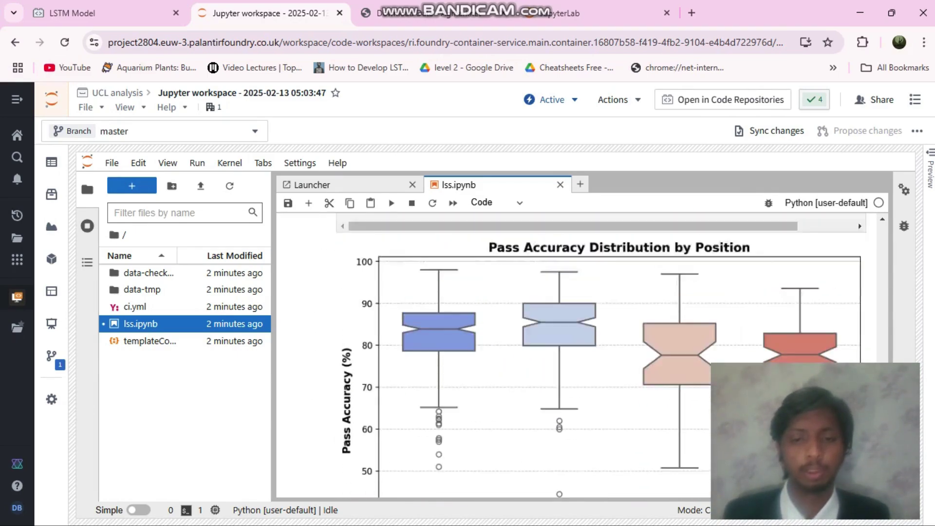
scroll(575, 355, down, 10)
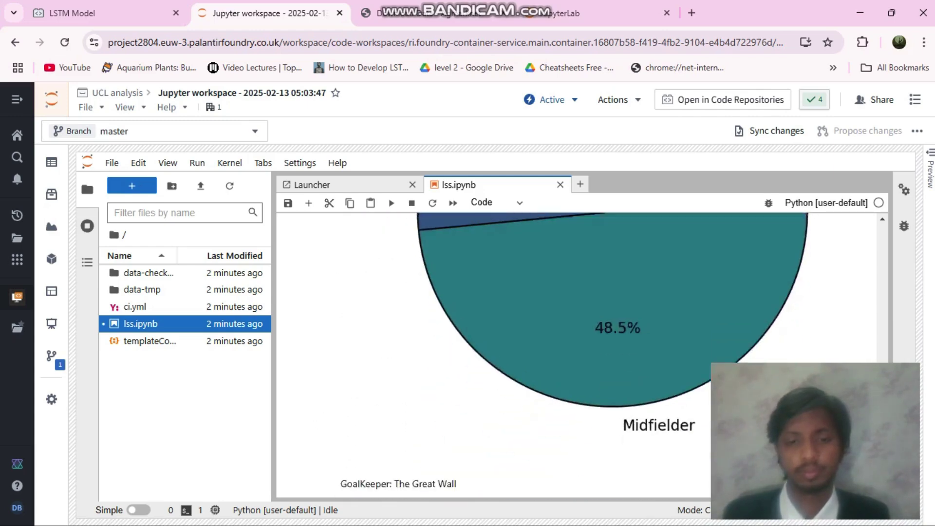
scroll(575, 355, down, 10)
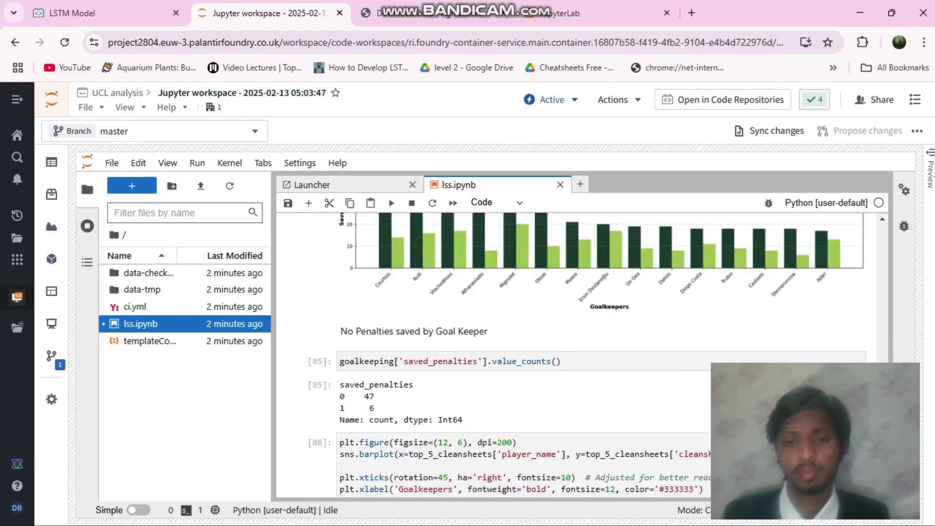
scroll(575, 355, down, 15)
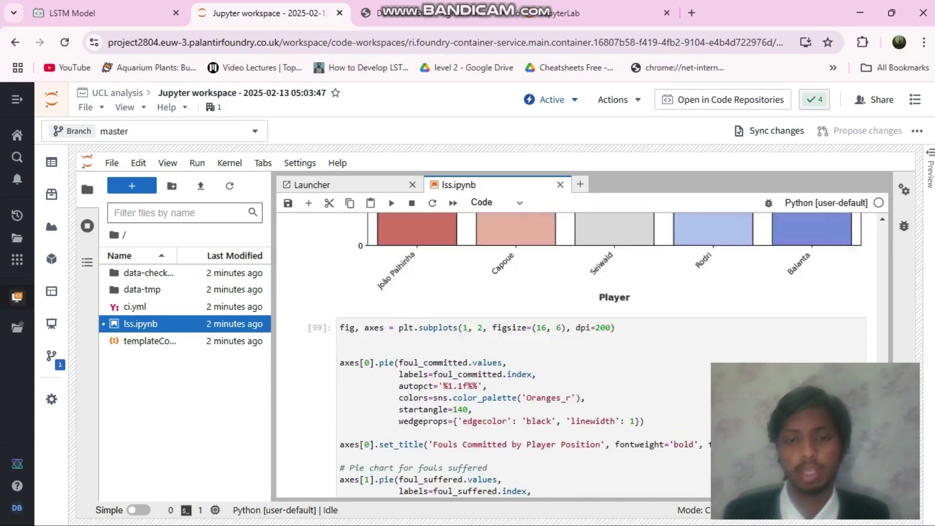
scroll(575, 356, up, 8)
scroll(575, 355, down, 8)
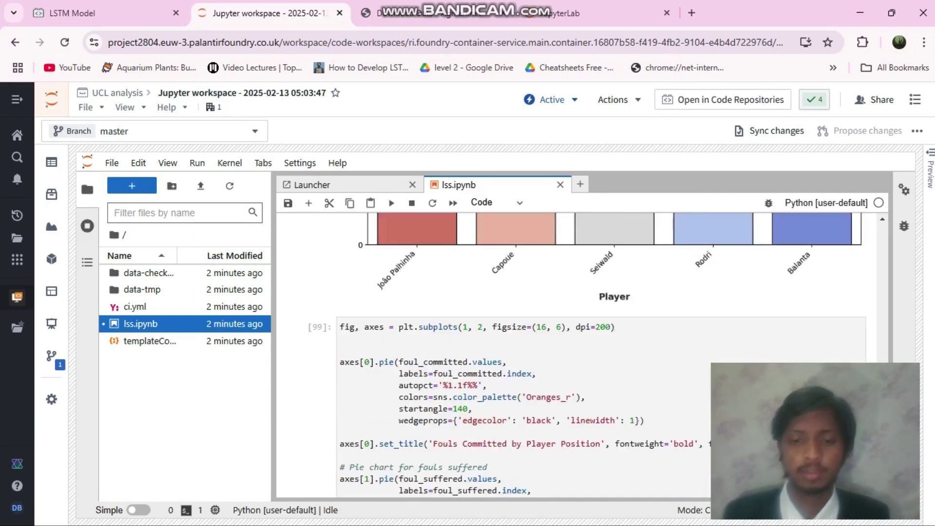
scroll(575, 356, down, 10)
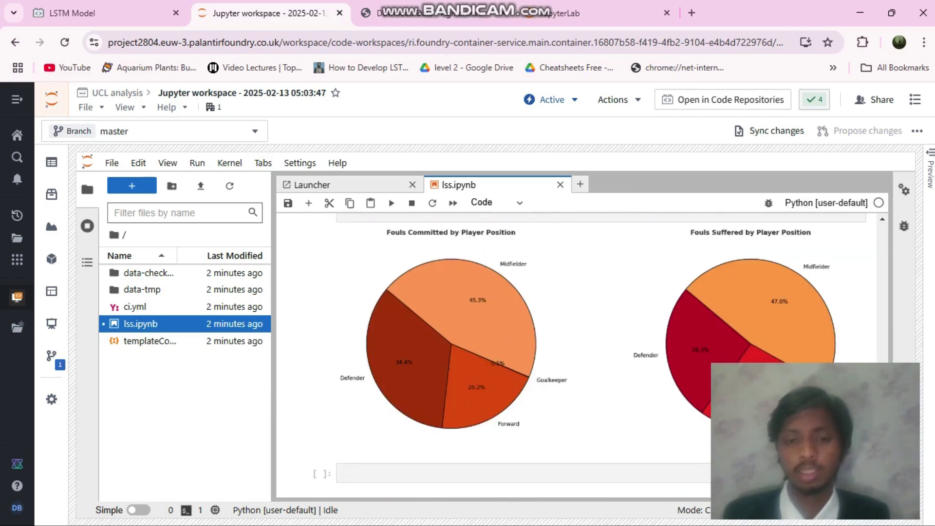
scroll(575, 355, up, 10)
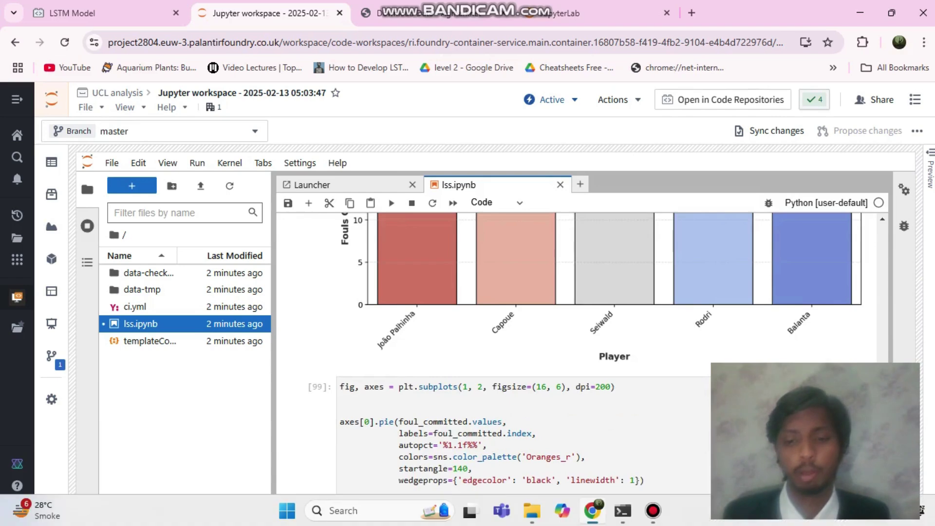
mouse_move(653, 510)
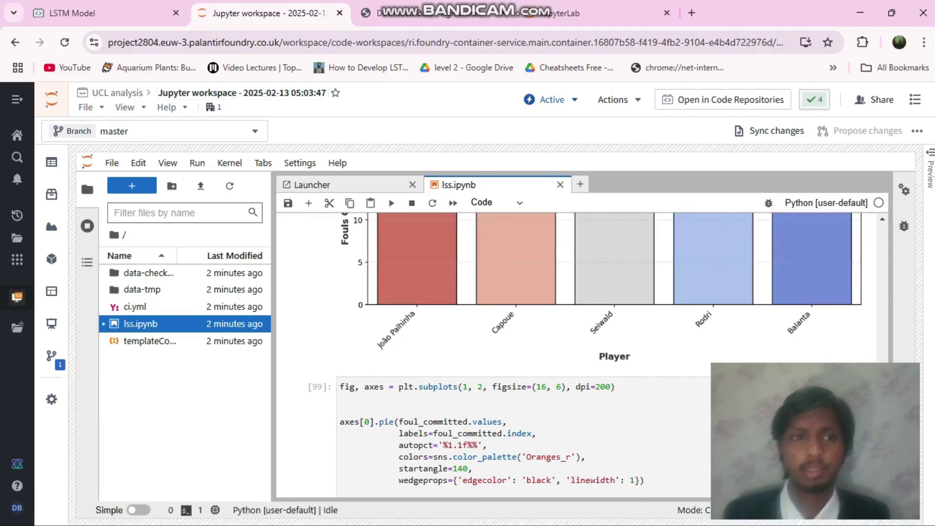
Step: Switch to the LSTM Model tab and open the Explore all files overview
click(108, 13)
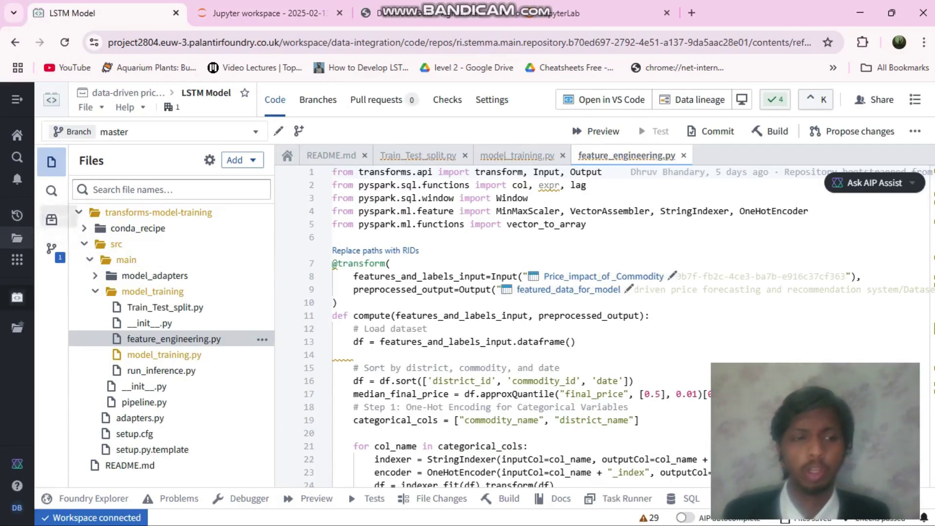
click(17, 237)
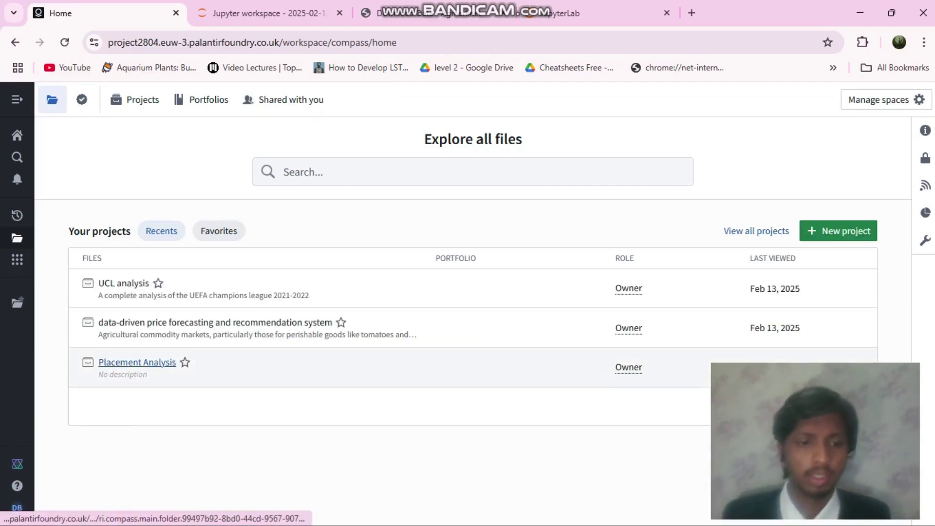
Step: Open the Placement Analysis project from the Your projects list
click(132, 363)
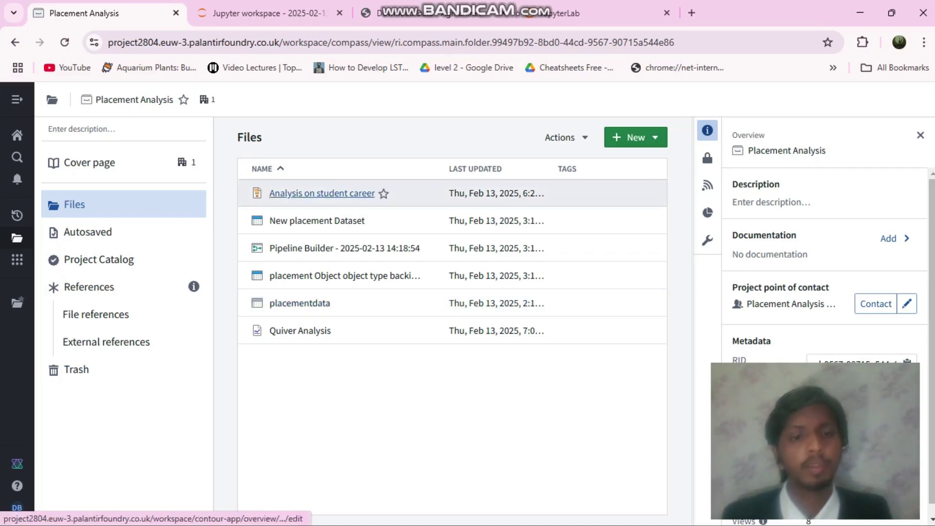
Step: Open the Analysis on student career Contour analysis and review its boards and charts
click(321, 193)
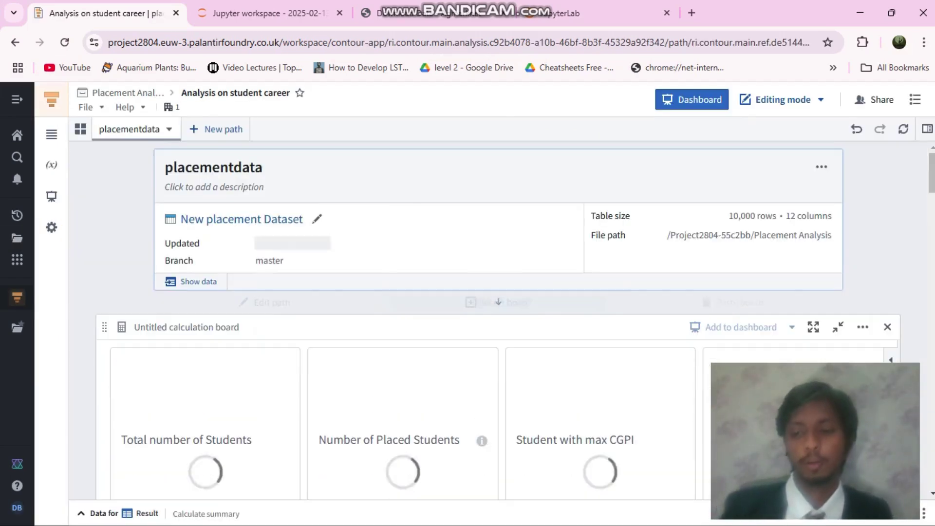
scroll(497, 302, down, 3)
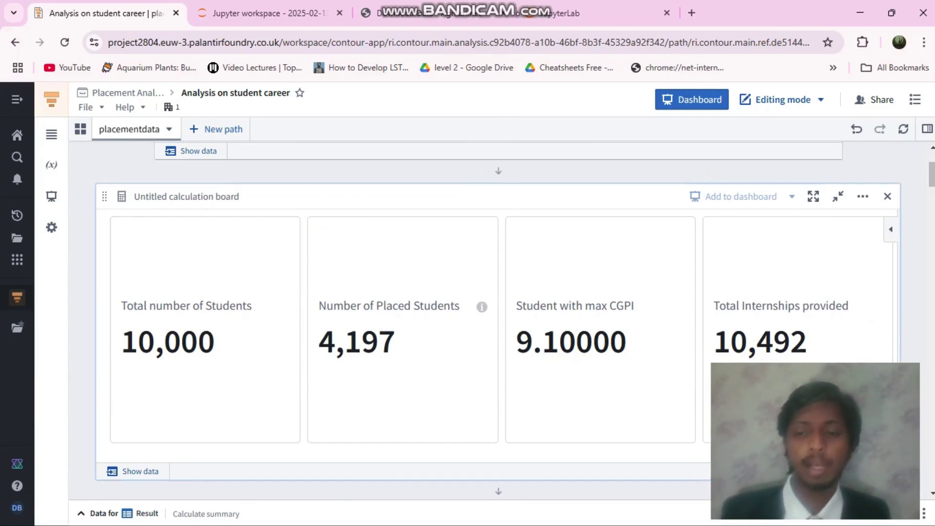
scroll(498, 302, down, 4)
scroll(497, 302, up, 3)
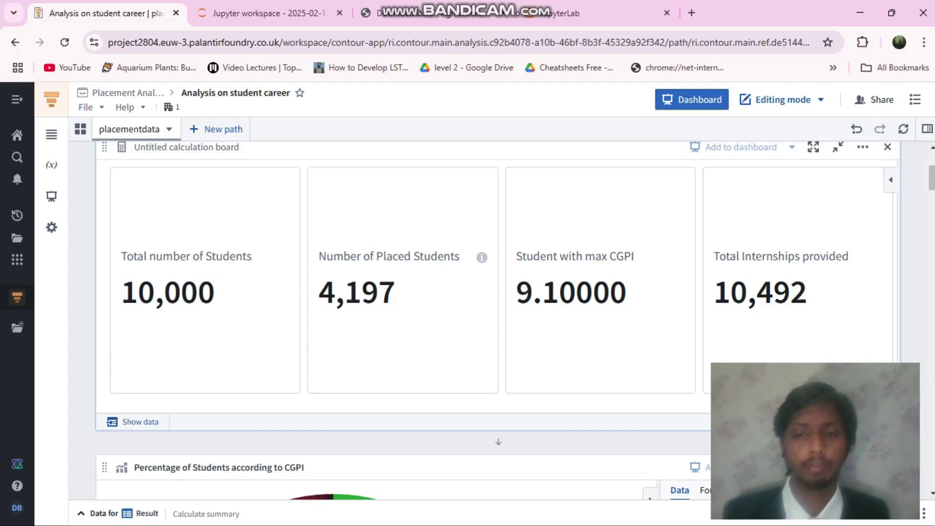
scroll(498, 302, up, 2)
scroll(497, 302, down, 10)
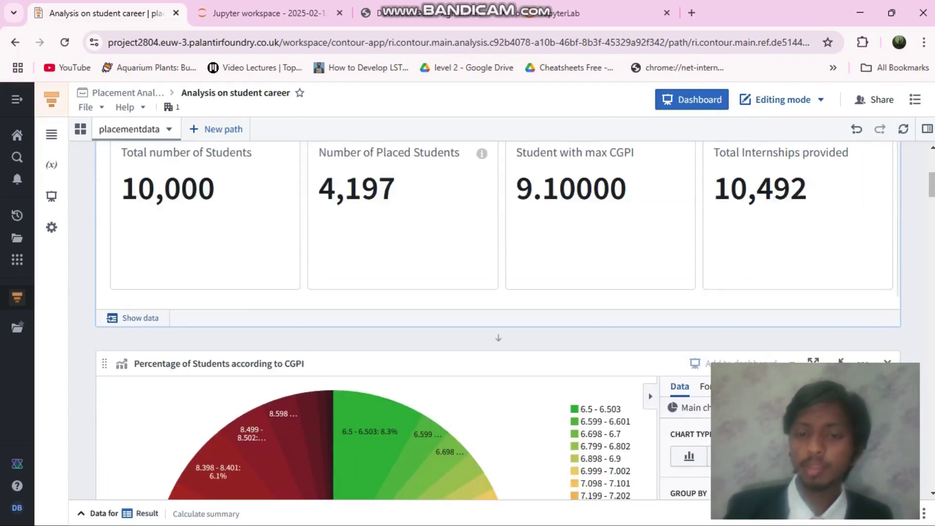
scroll(498, 302, down, 7)
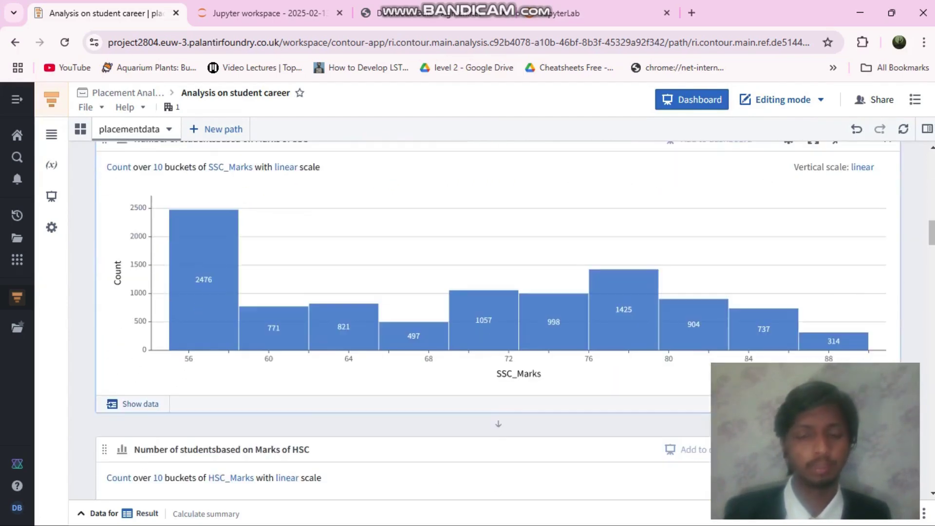
scroll(498, 302, up, 2)
scroll(498, 302, down, 2)
scroll(498, 302, down, 11)
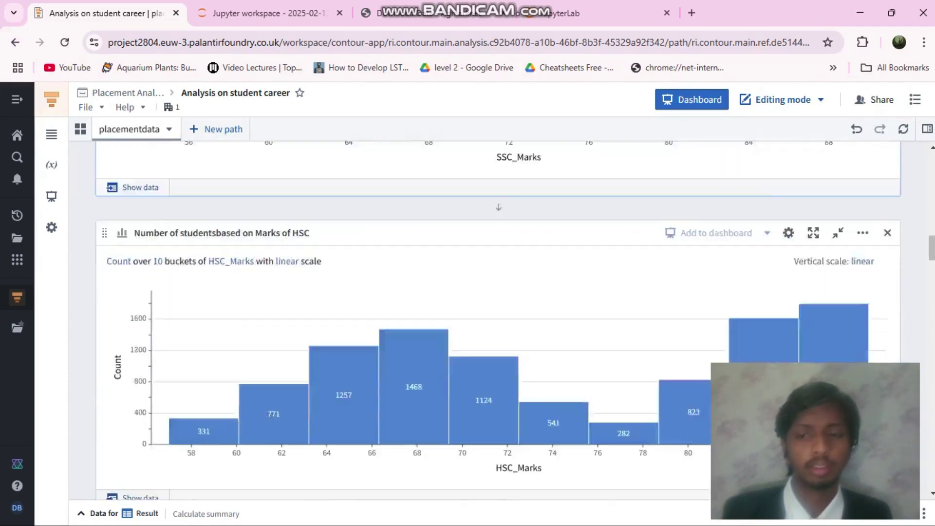
scroll(498, 302, down, 1)
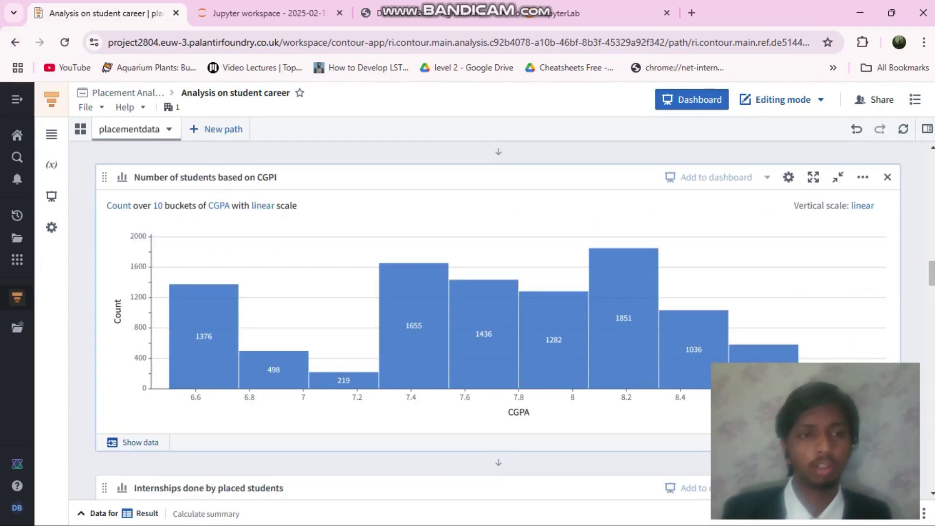
scroll(498, 302, down, 7)
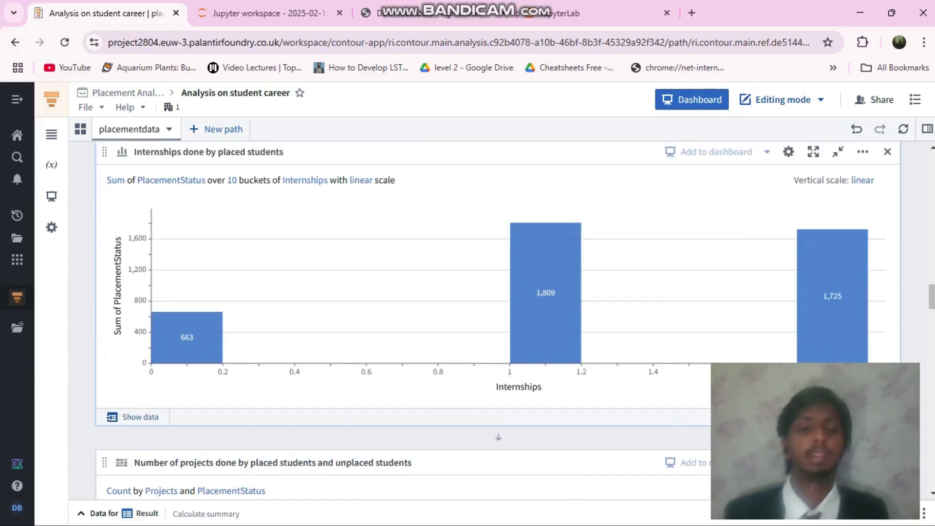
scroll(498, 317, down, 12)
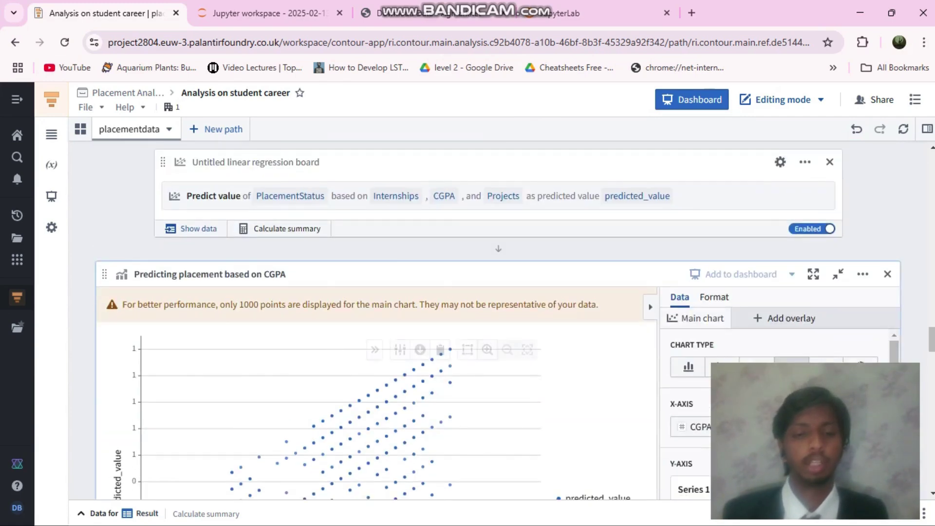
scroll(370, 390, down, 3)
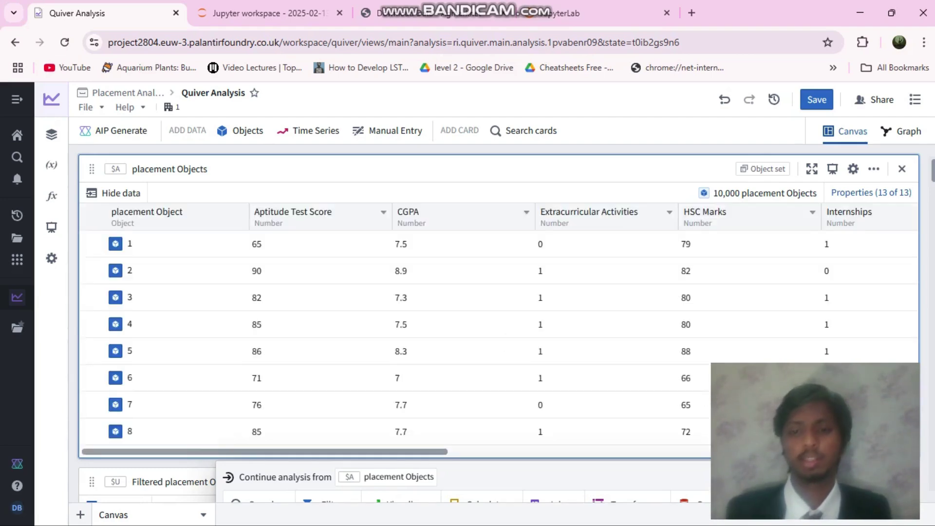
scroll(487, 292, down, 6)
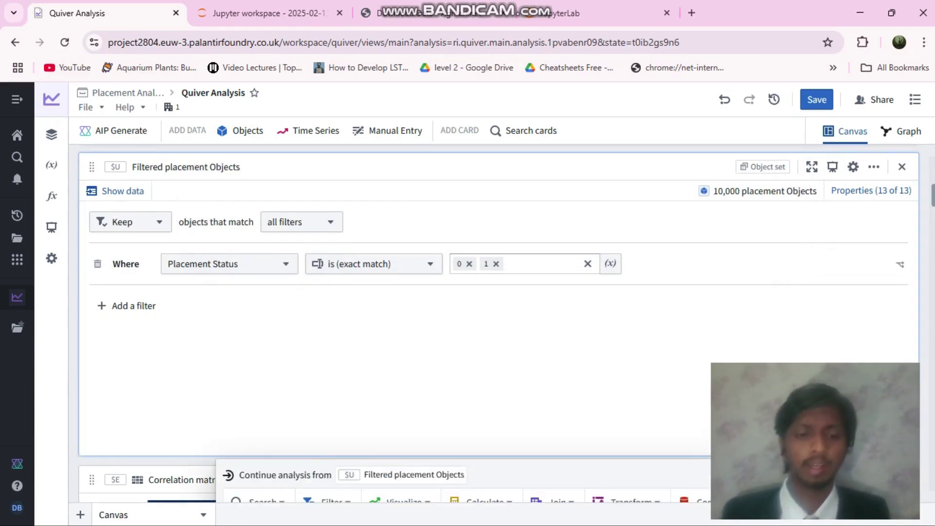
scroll(487, 321, down, 5)
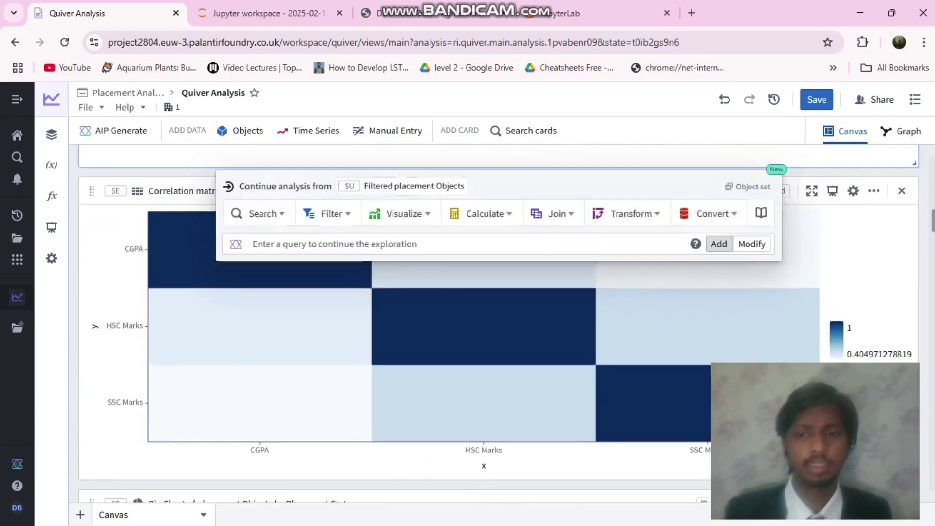
scroll(389, 243, down, 5)
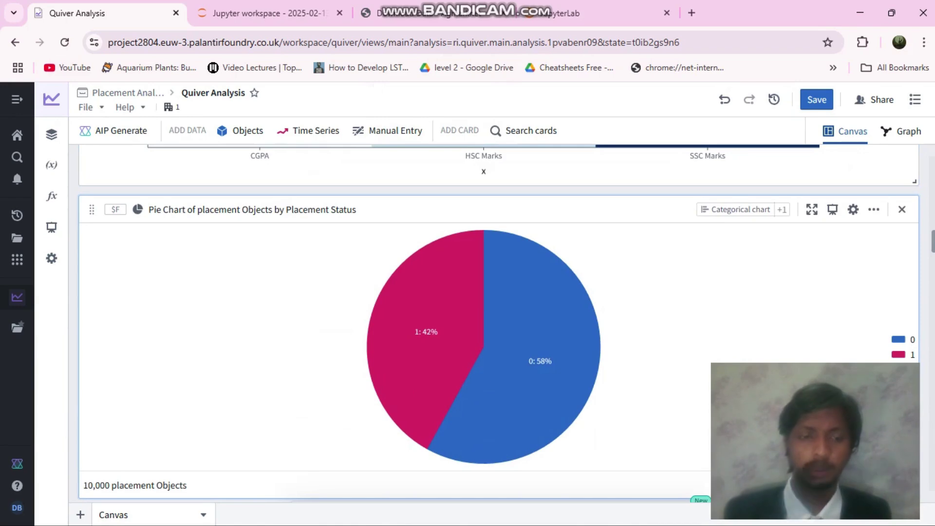
scroll(487, 321, down, 1)
scroll(487, 322, down, 6)
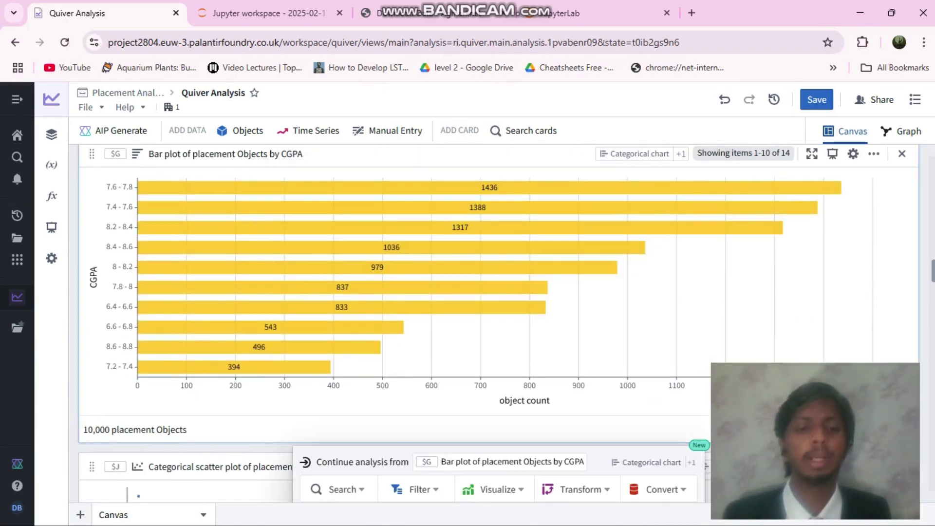
scroll(487, 321, down, 5)
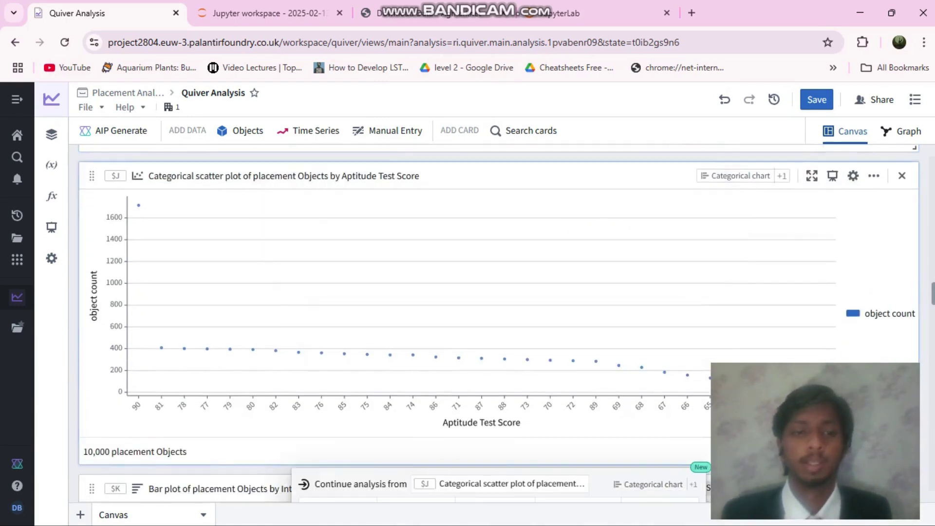
scroll(487, 321, down, 12)
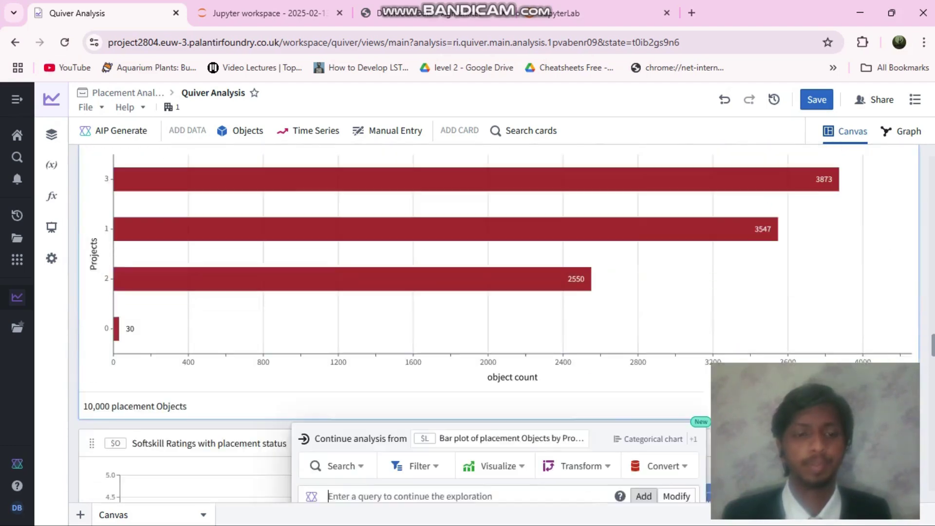
scroll(487, 321, up, 2)
scroll(487, 322, down, 4)
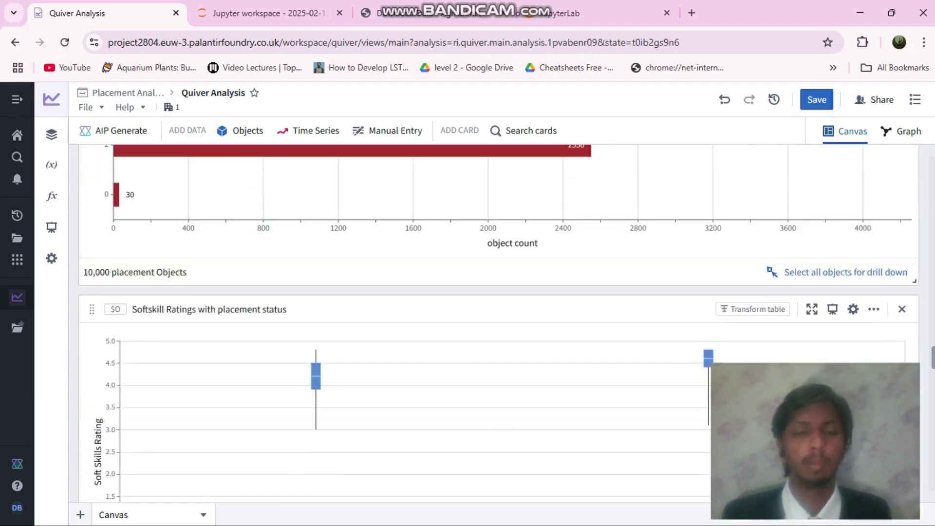
scroll(487, 321, down, 8)
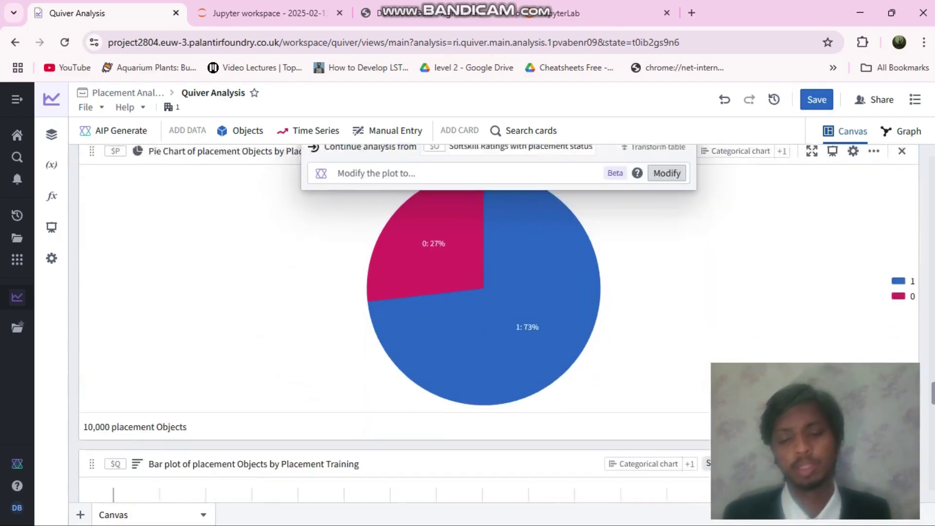
scroll(487, 322, down, 10)
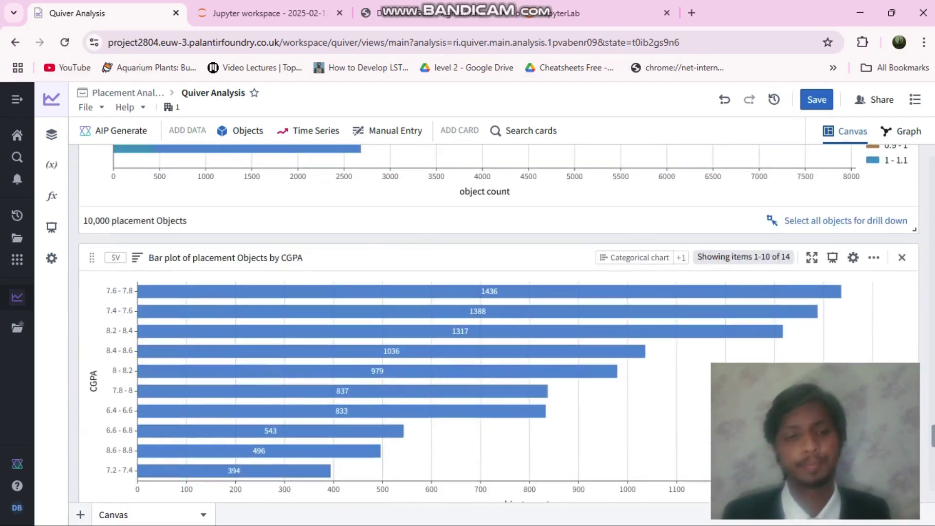
scroll(487, 321, down, 8)
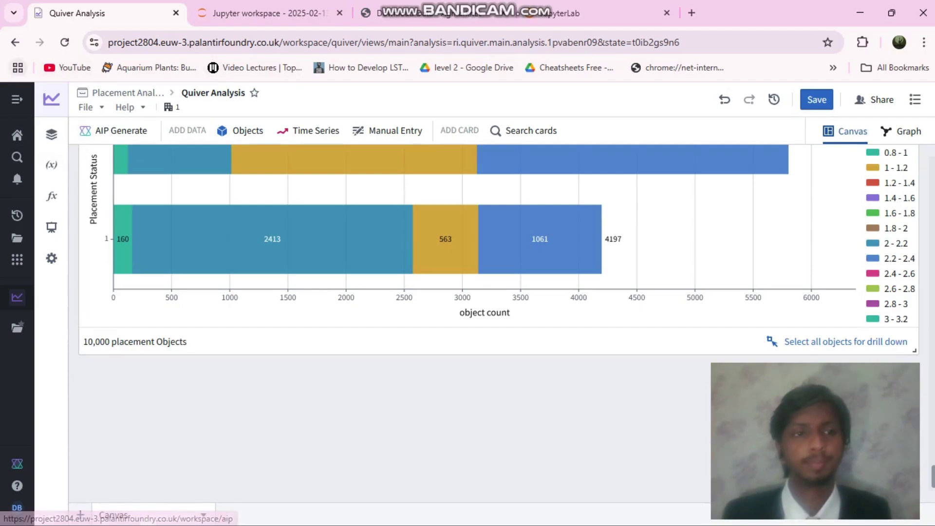
Step: Return to the Foundry home page from the left sidebar
click(17, 135)
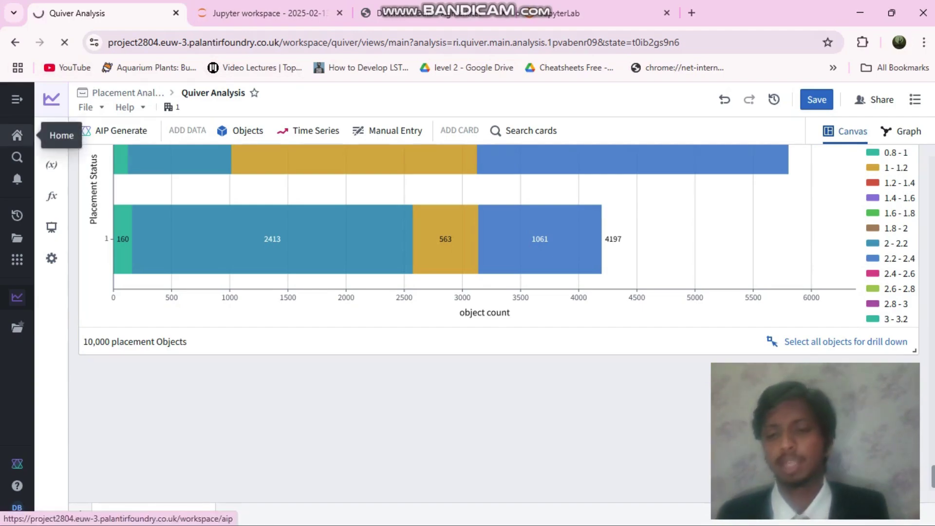